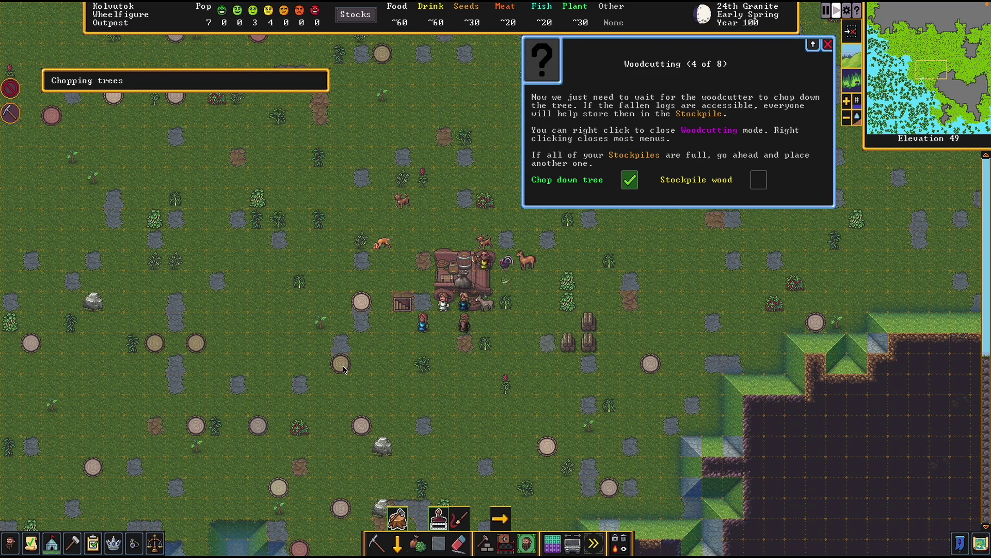
Mark the nearby tree for woodcutting and drop down a level to the underground hall.
{"action": "left_click_drag", "start_coordinate": [343, 369], "coordinate": [360, 302]}
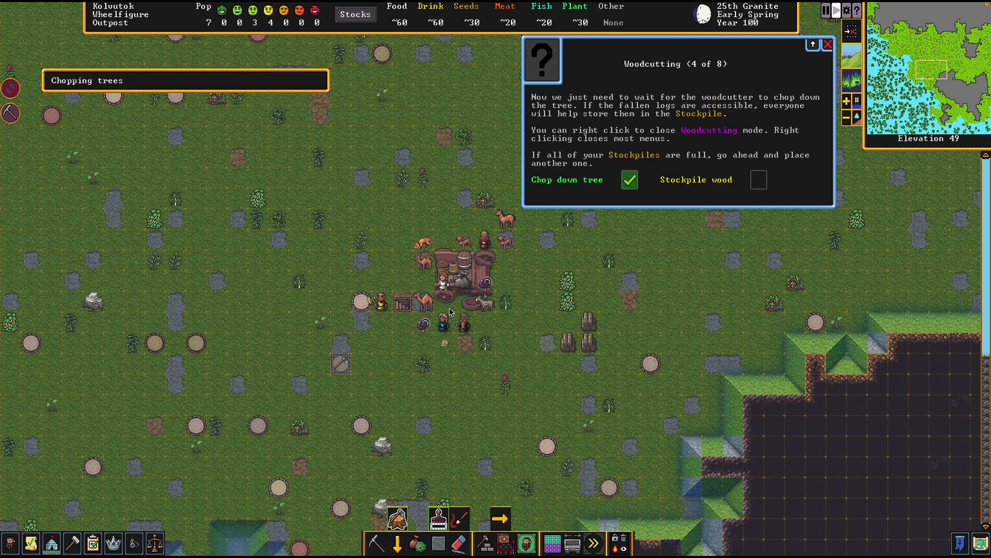
{"action": "scroll", "coordinate": [451, 312], "scroll_direction": "down", "scroll_amount": 1}
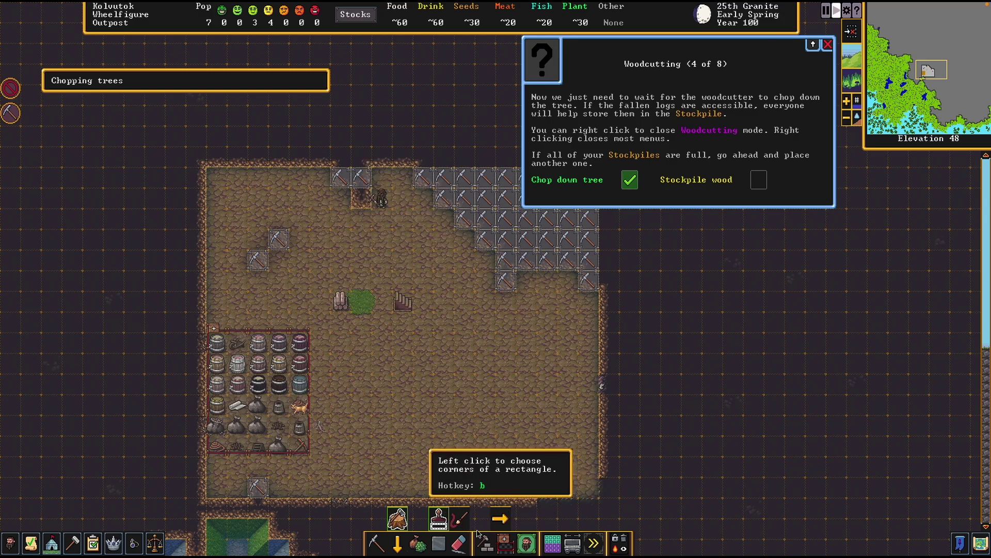
Lay out a wood stockpile in the hall's lower-right corner, then continue the tutorial to building.
{"action": "left_click", "coordinate": [506, 542]}
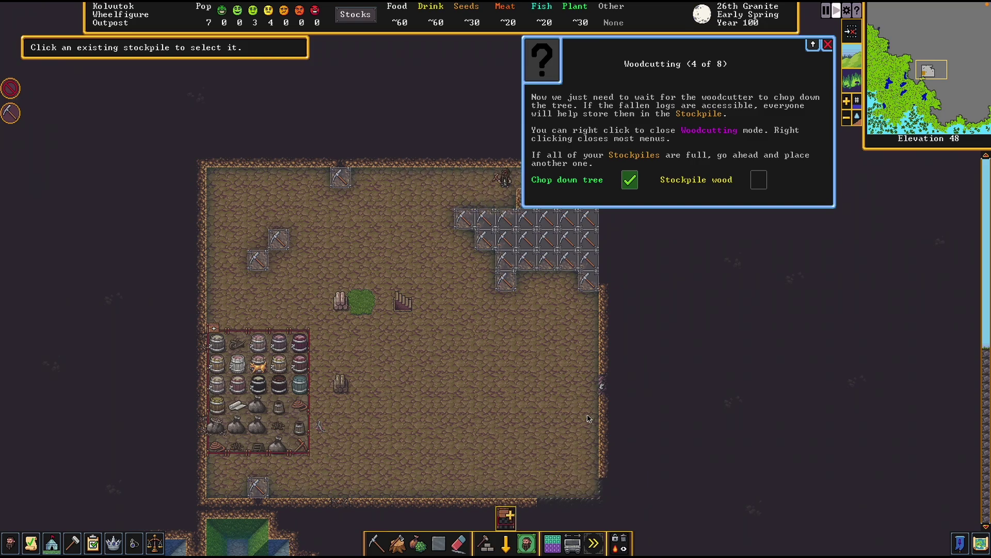
{"action": "left_click", "coordinate": [506, 516]}
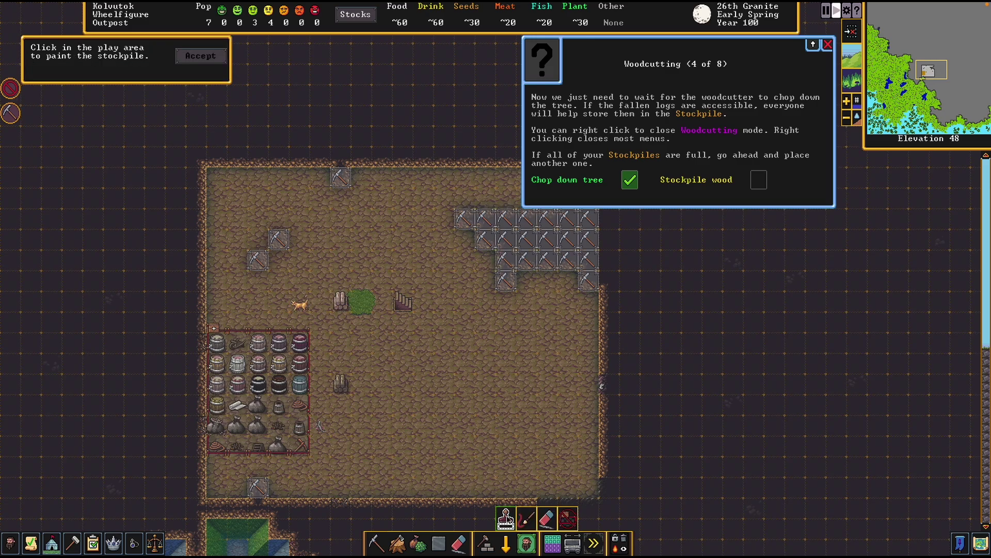
{"action": "left_click_drag", "start_coordinate": [469, 391], "coordinate": [592, 499]}
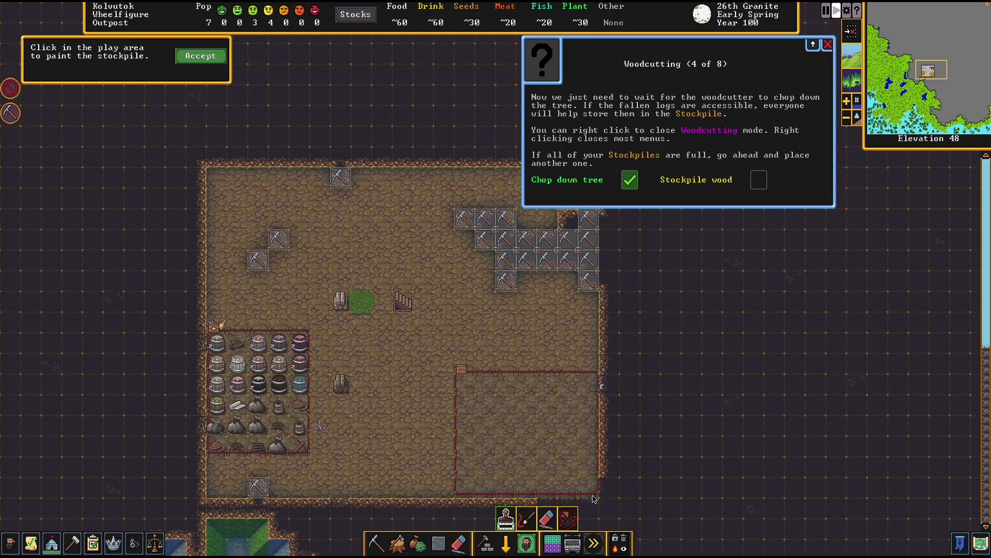
{"action": "left_click", "coordinate": [212, 56]}
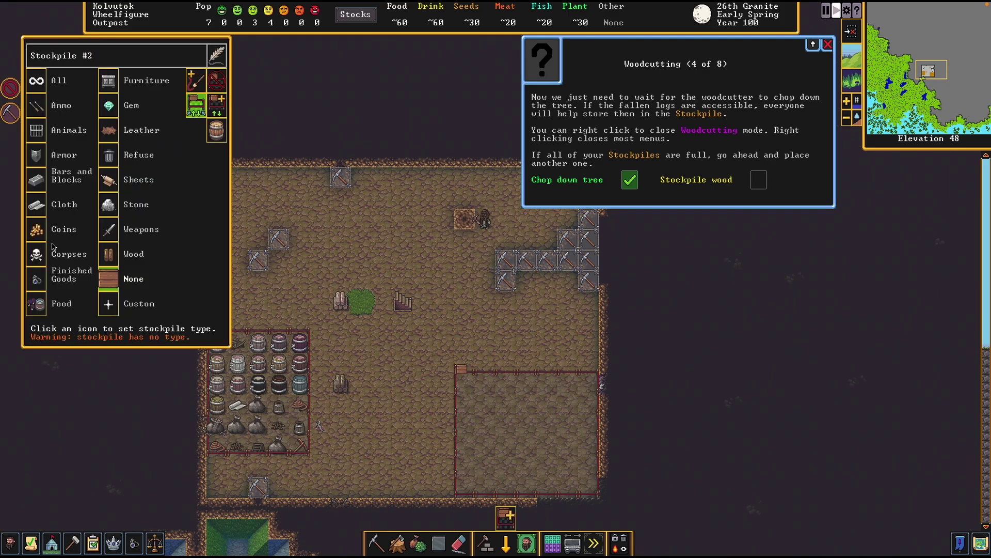
{"action": "left_click", "coordinate": [108, 256]}
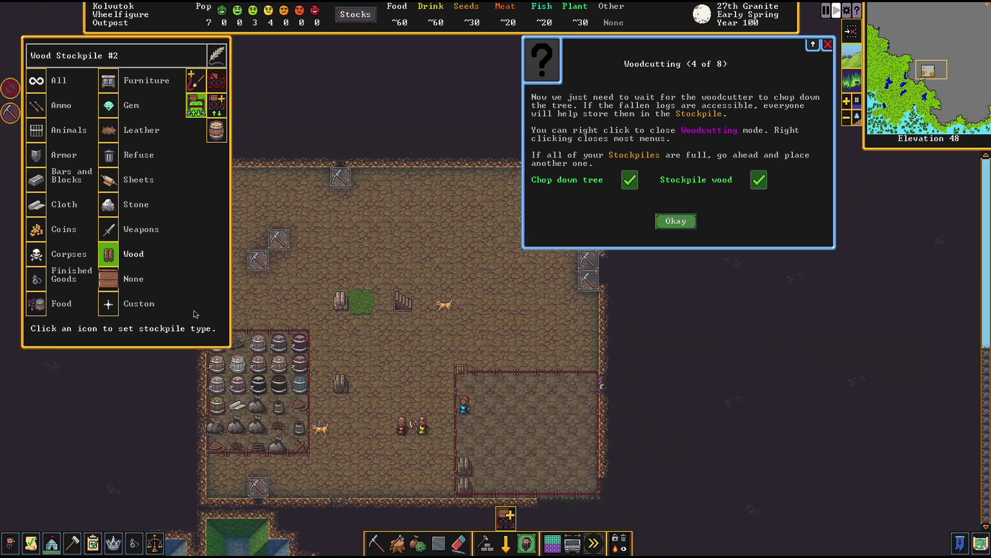
{"action": "left_click", "coordinate": [676, 221]}
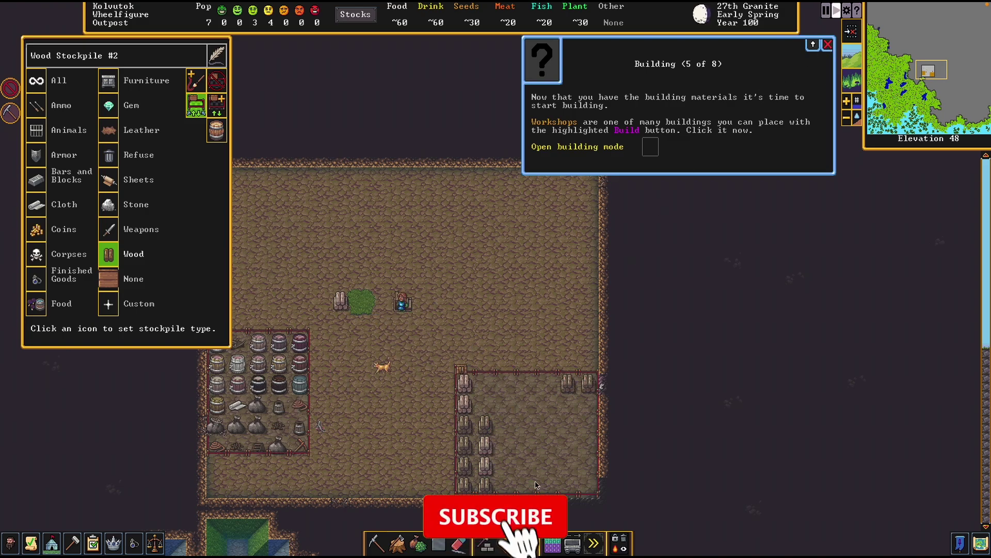
{"action": "left_click", "coordinate": [487, 543]}
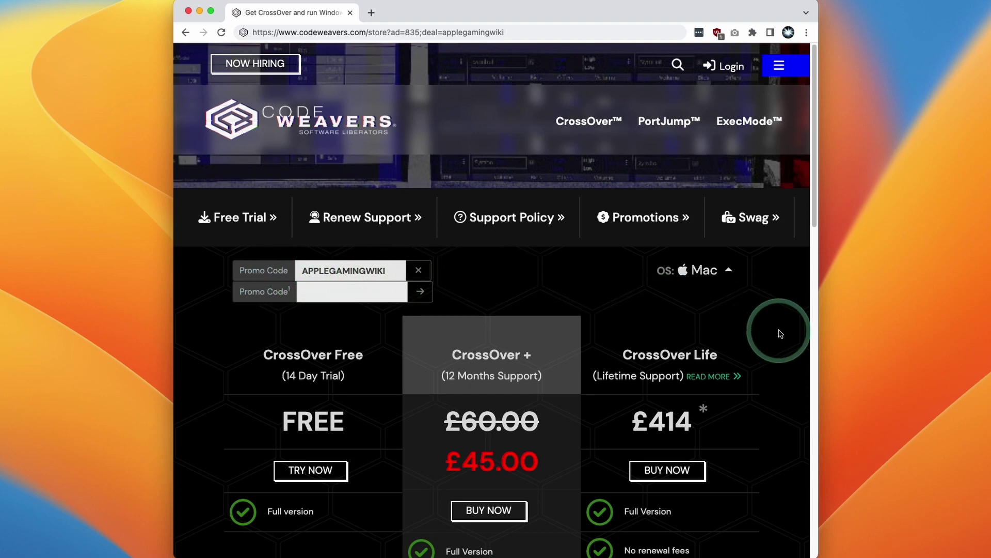
Review the CrossOver+ plan at £45.00, try its checkout, then return to pricing.
{"action": "left_click_drag", "start_coordinate": [817, 150], "coordinate": [815, 215]}
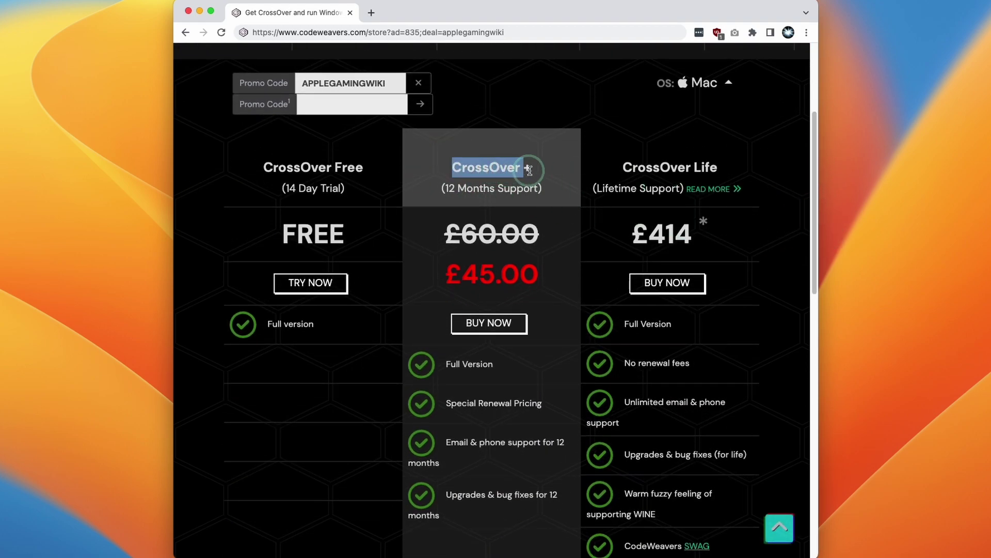
{"action": "left_click", "coordinate": [449, 193]}
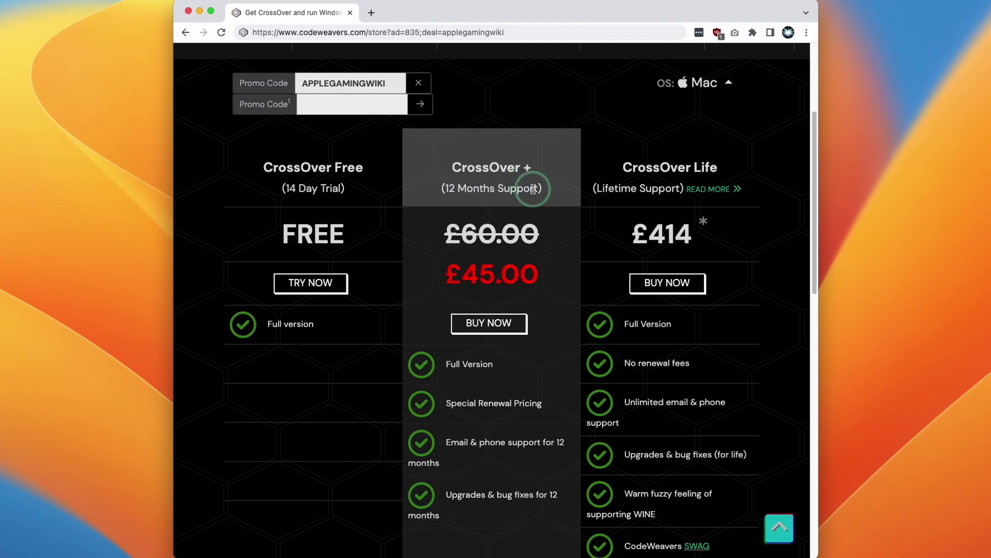
{"action": "left_click_drag", "start_coordinate": [417, 271], "coordinate": [553, 270]}
{"action": "left_click", "coordinate": [553, 269]}
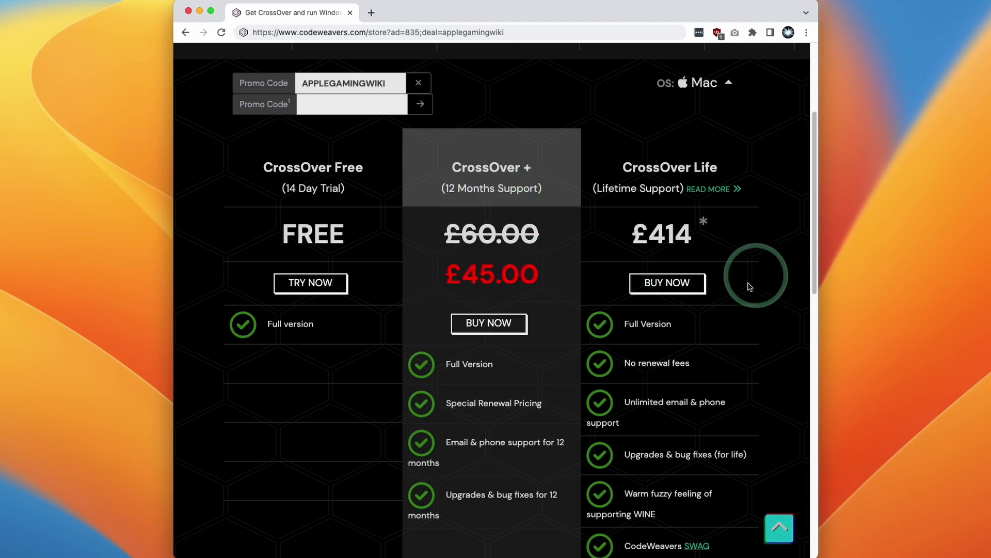
{"action": "left_click", "coordinate": [486, 323]}
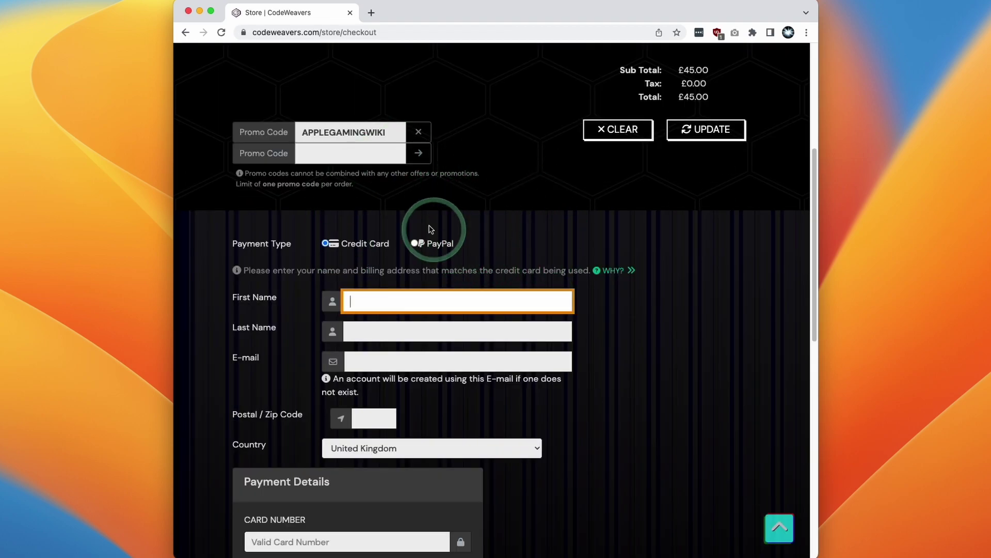
{"action": "left_click", "coordinate": [186, 32]}
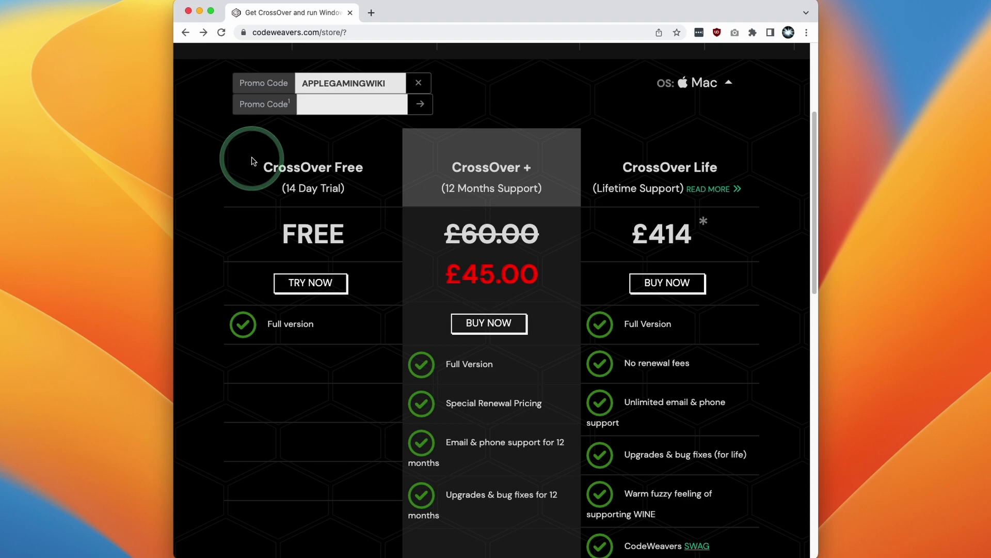
Start downloading the free CrossOver 14-day trial, crossover-22.0.1.zip.
{"action": "left_click_drag", "start_coordinate": [224, 160], "coordinate": [370, 184]}
{"action": "left_click", "coordinate": [370, 184]}
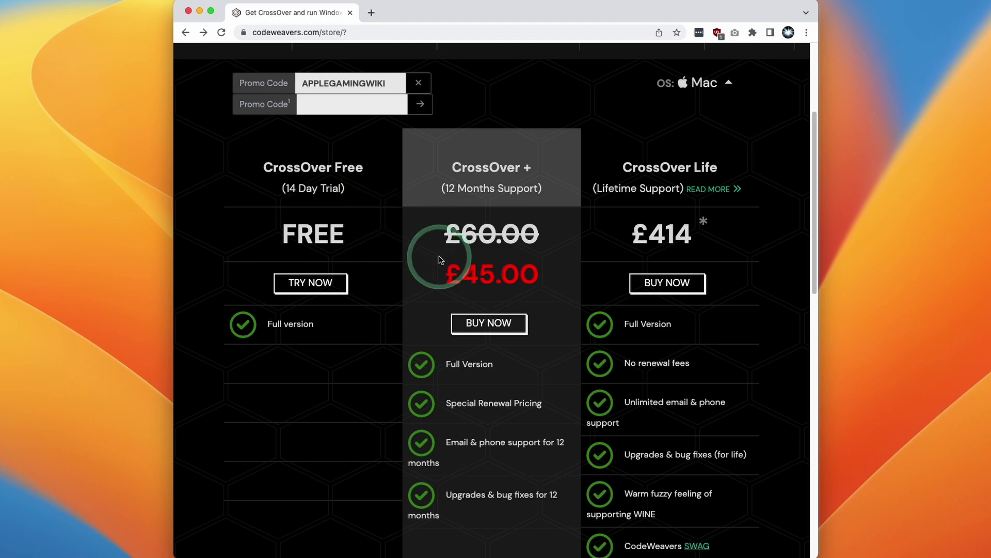
{"action": "left_click_drag", "start_coordinate": [286, 188], "coordinate": [326, 190]}
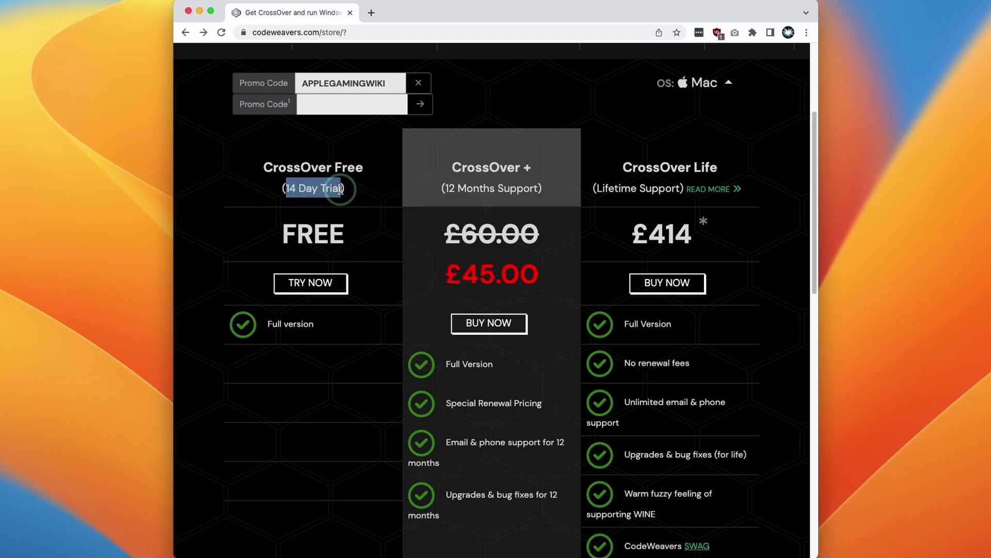
{"action": "left_click", "coordinate": [364, 198]}
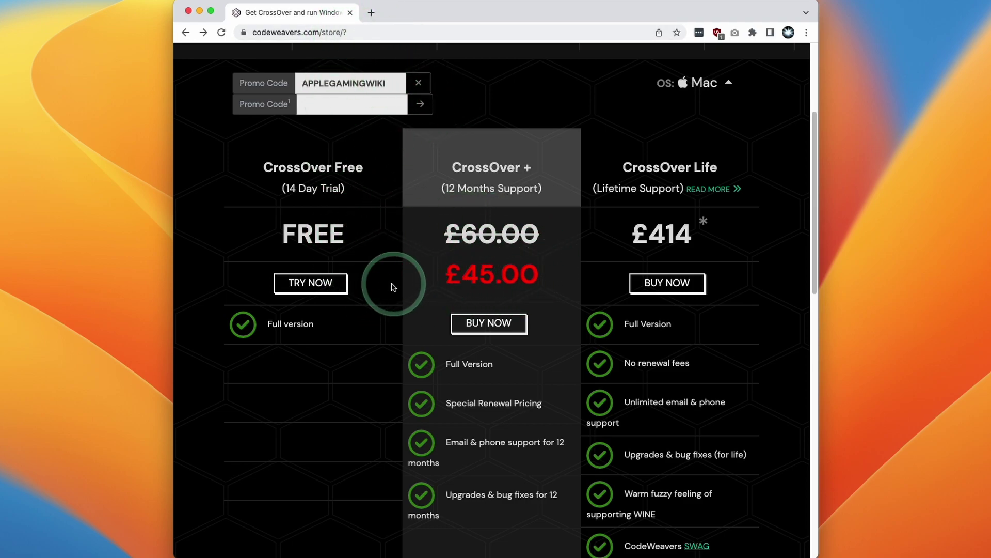
{"action": "left_click", "coordinate": [297, 287]}
{"action": "scroll", "coordinate": [433, 192], "scroll_direction": "down", "scroll_amount": 4}
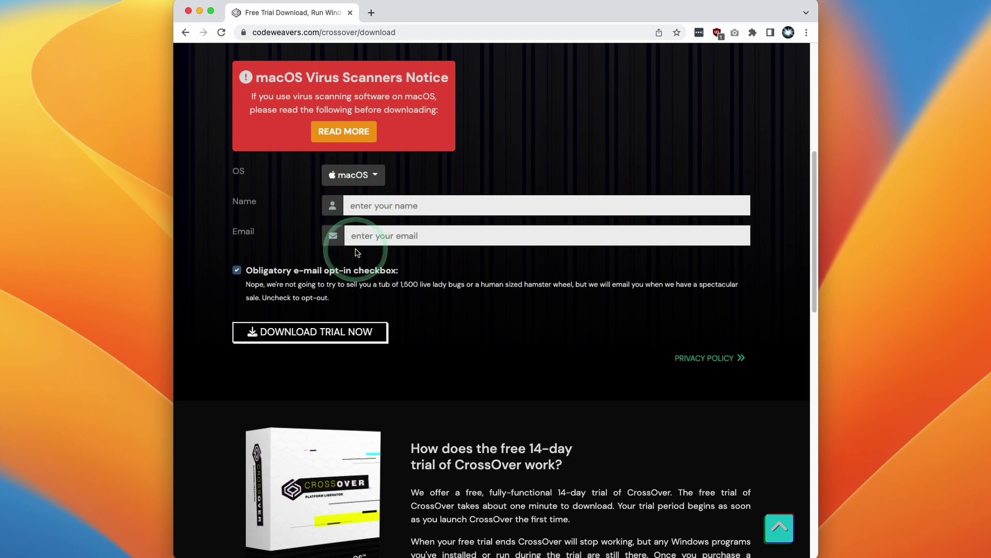
{"action": "left_click", "coordinate": [340, 339]}
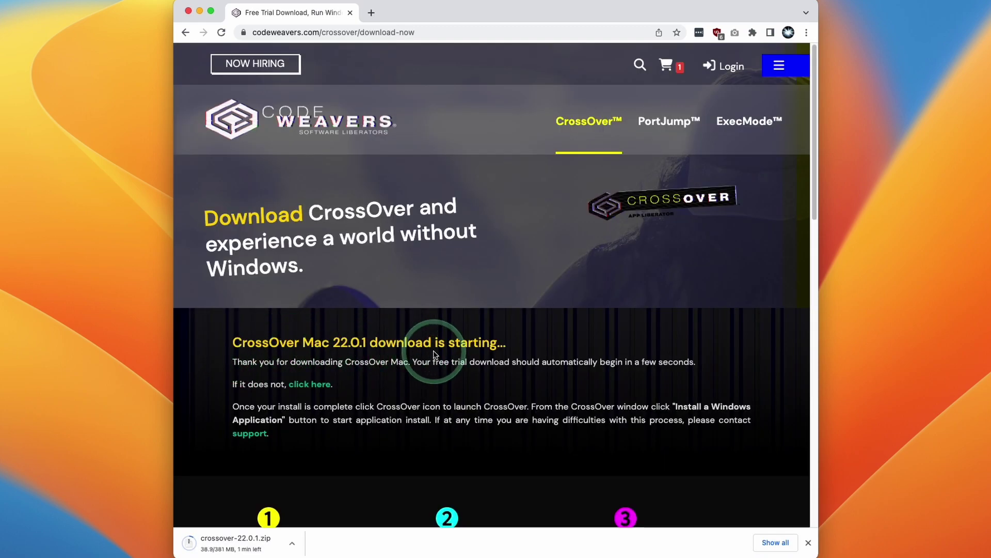
Unzip crossover-22.0.1.zip in the Downloads folder in a new Finder window.
{"action": "left_click", "coordinate": [200, 12]}
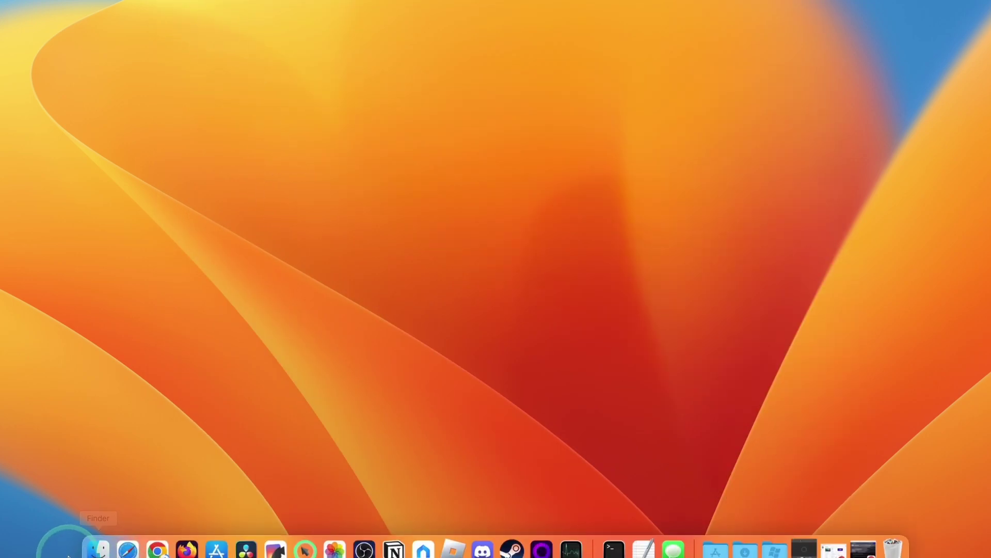
{"action": "left_click", "coordinate": [97, 549]}
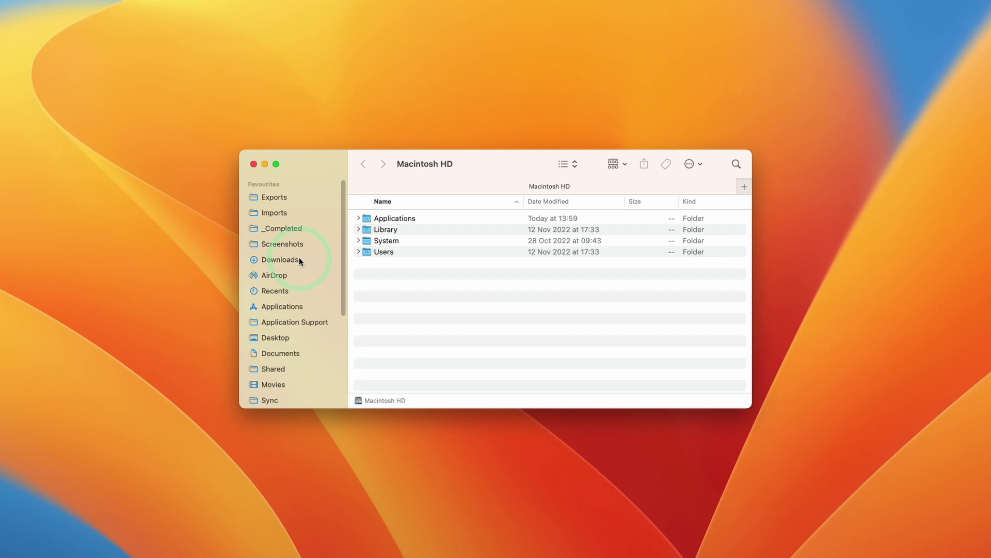
{"action": "left_click", "coordinate": [299, 260]}
{"action": "left_click", "coordinate": [389, 221]}
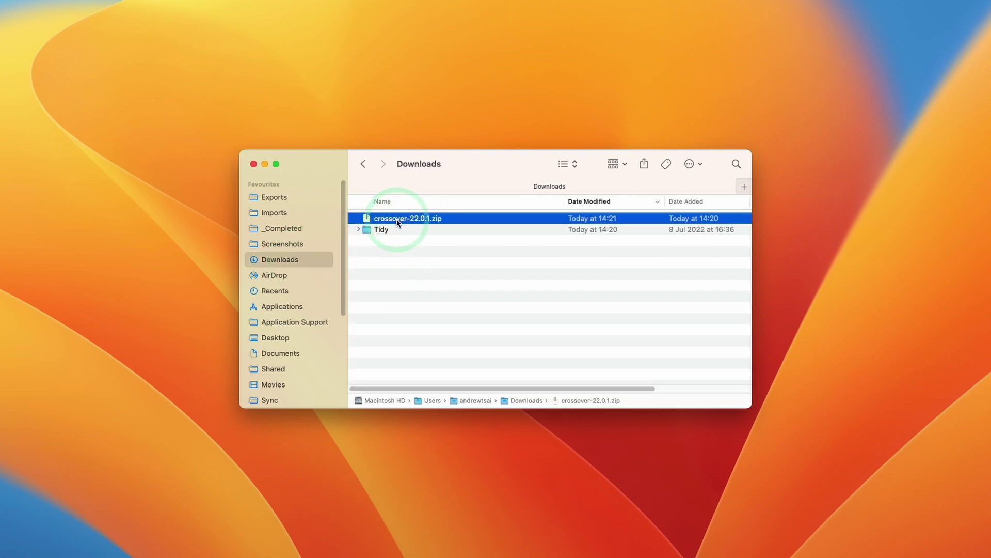
{"action": "double_click", "coordinate": [396, 218]}
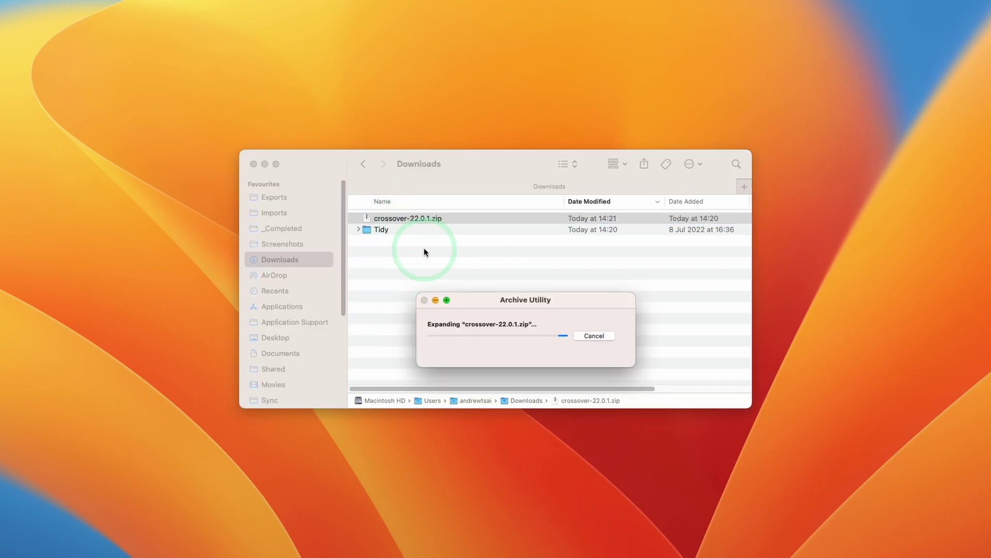
Move the CrossOver app into Applications and launch it, confirming the internet-download warning.
{"action": "left_click", "coordinate": [398, 240]}
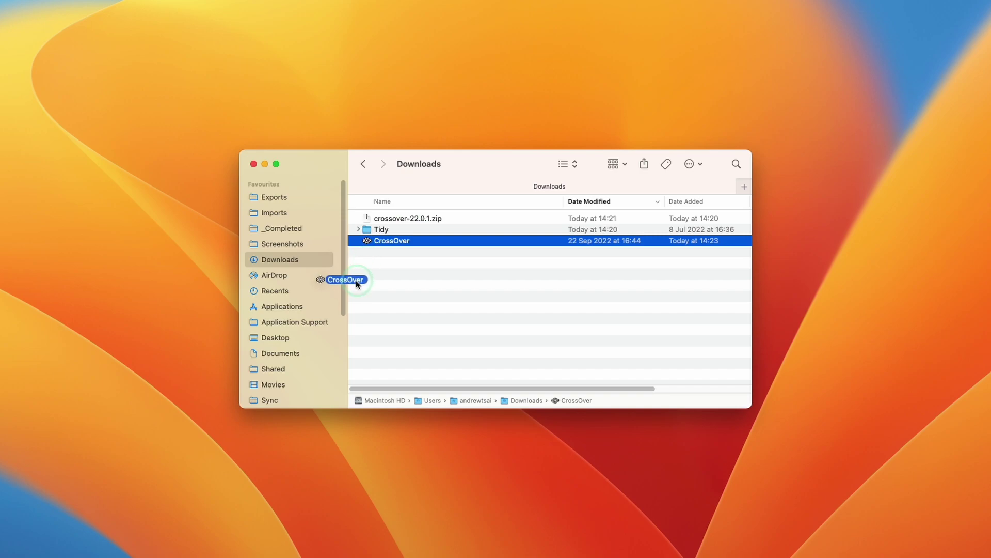
{"action": "left_click_drag", "start_coordinate": [356, 283], "coordinate": [332, 308]}
{"action": "left_click", "coordinate": [270, 308]}
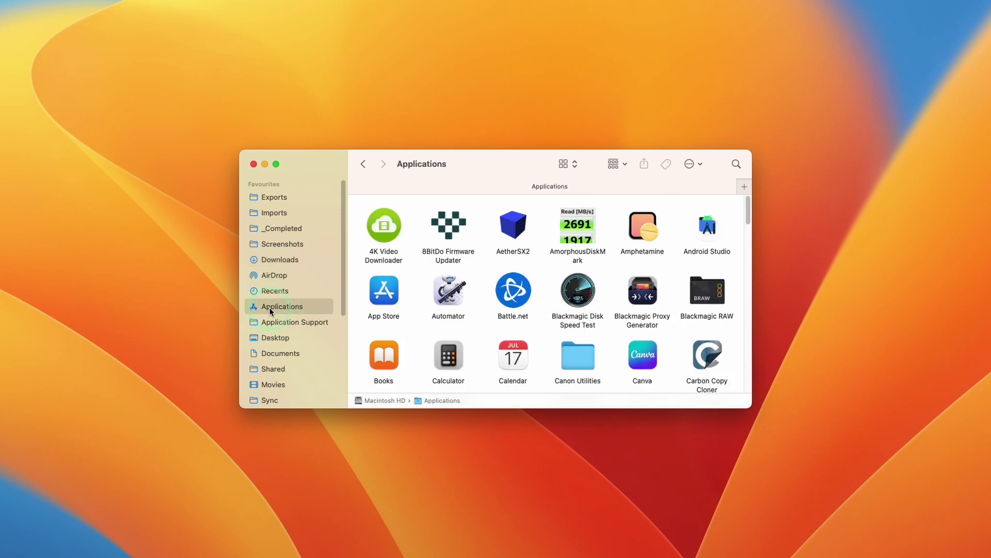
{"action": "left_click_drag", "start_coordinate": [747, 215], "coordinate": [748, 237]}
{"action": "left_click", "coordinate": [385, 273]}
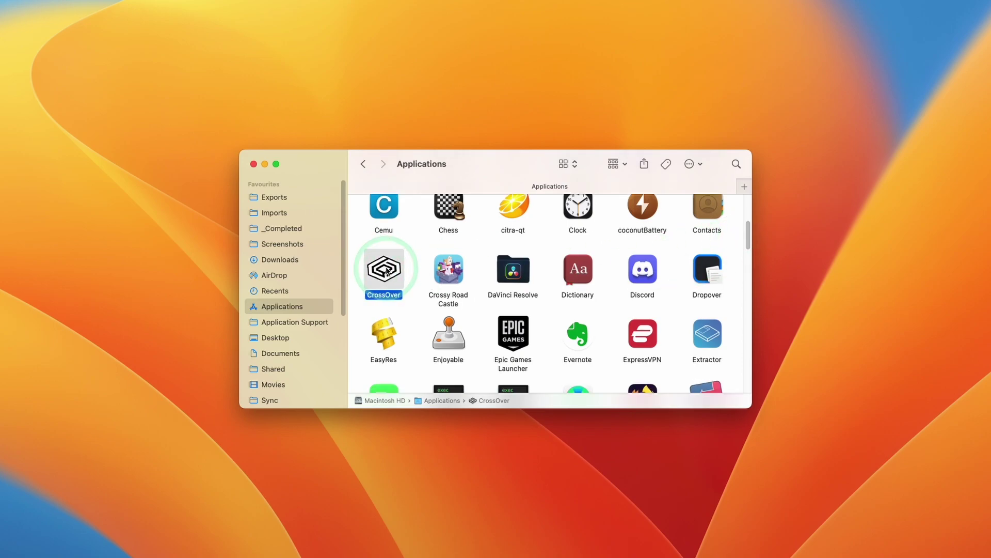
{"action": "double_click", "coordinate": [386, 271]}
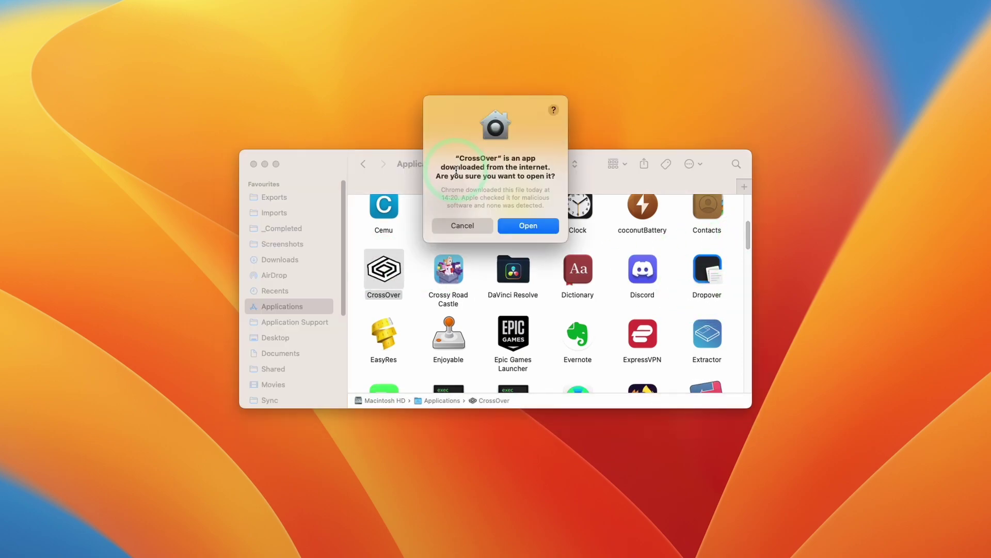
{"action": "left_click", "coordinate": [527, 228]}
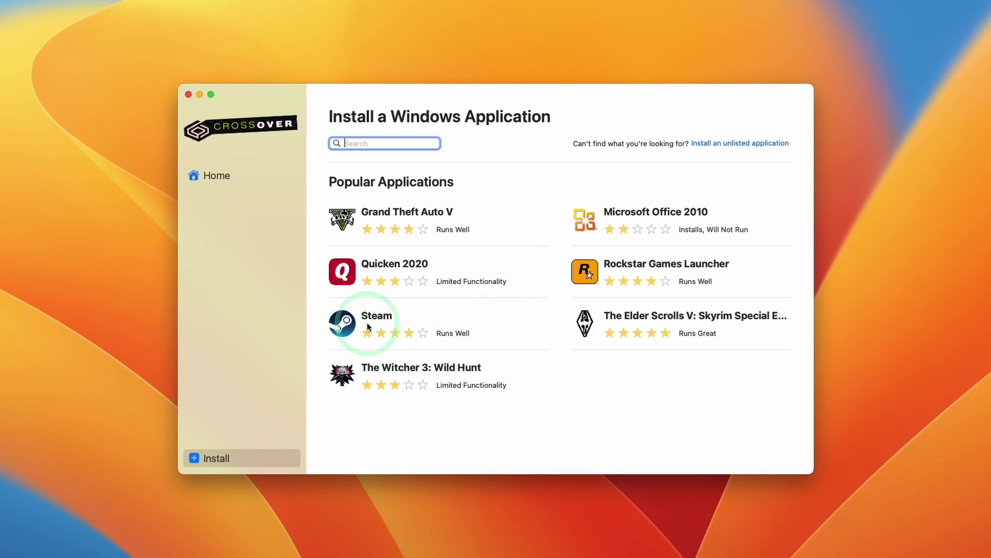
Search the installable applications for 'Steam' and install it into a new bottle.
{"action": "left_click", "coordinate": [368, 144]}
{"action": "type", "text": "Steam"}
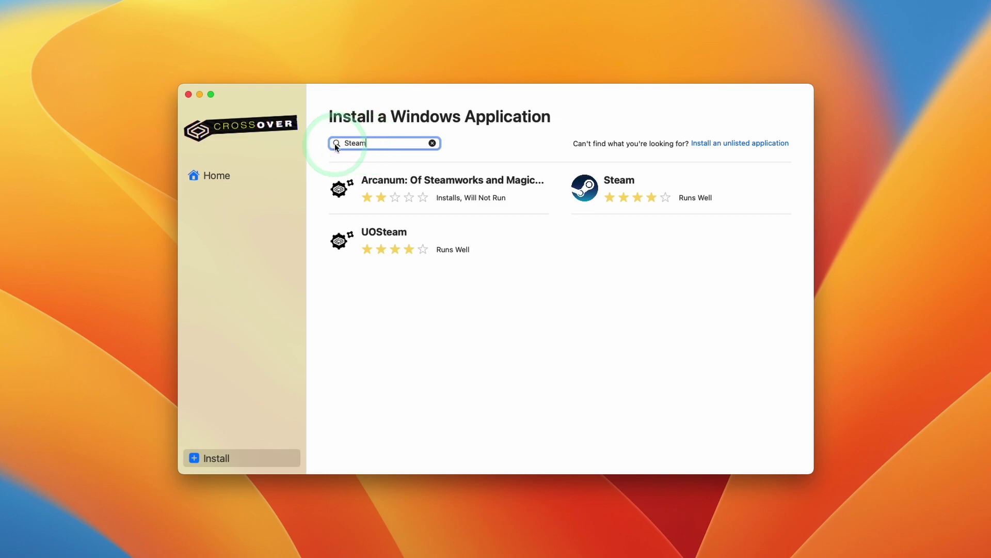
{"action": "left_click", "coordinate": [612, 183]}
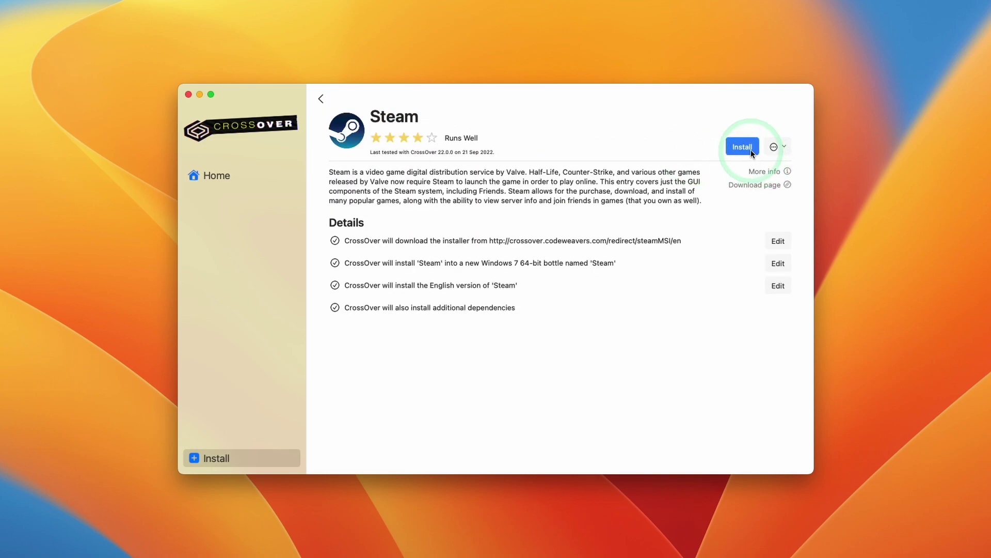
{"action": "left_click", "coordinate": [744, 147]}
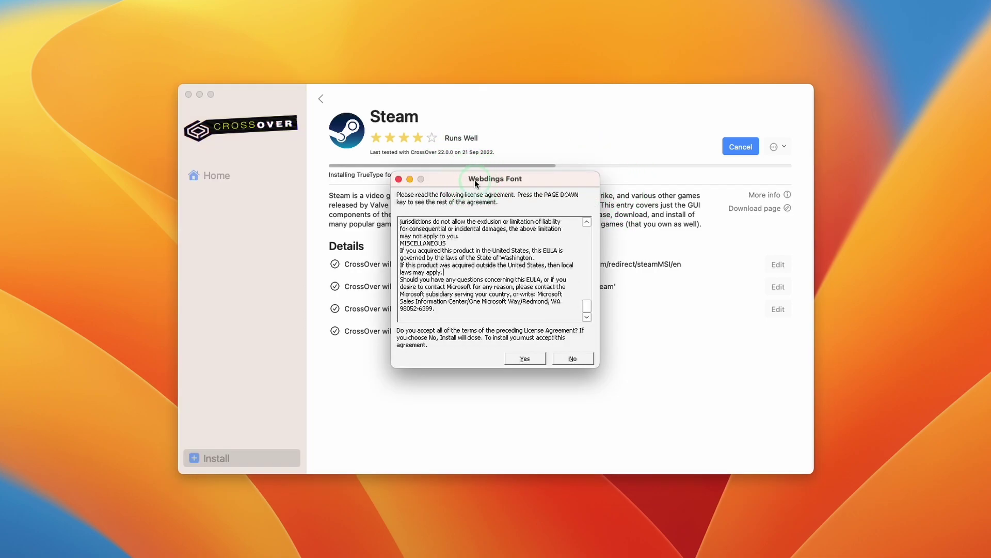
Accept the Webdings font licence and complete the XML Parser install, accepting its terms.
{"action": "left_click", "coordinate": [523, 359]}
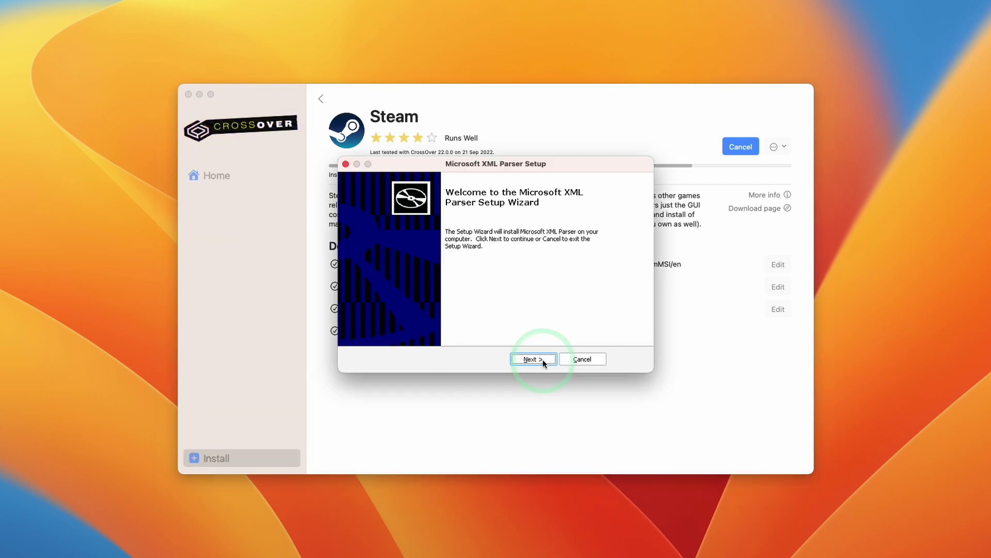
{"action": "left_click", "coordinate": [542, 360]}
{"action": "left_click", "coordinate": [432, 320]}
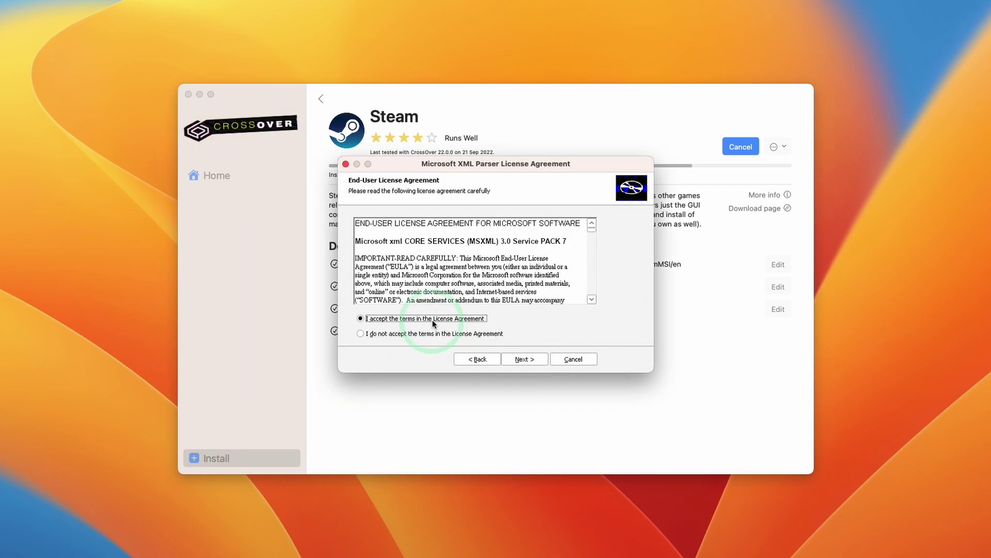
{"action": "left_click", "coordinate": [526, 359]}
{"action": "left_click", "coordinate": [524, 359]}
{"action": "left_click", "coordinate": [524, 358]}
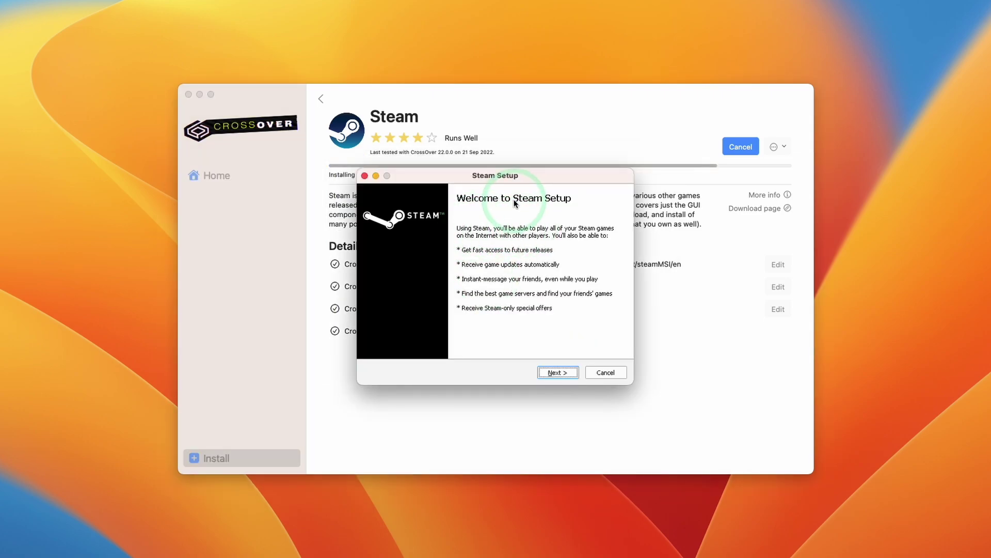
Run Steam Setup with English language and the default destination folder.
{"action": "left_click", "coordinate": [560, 372]}
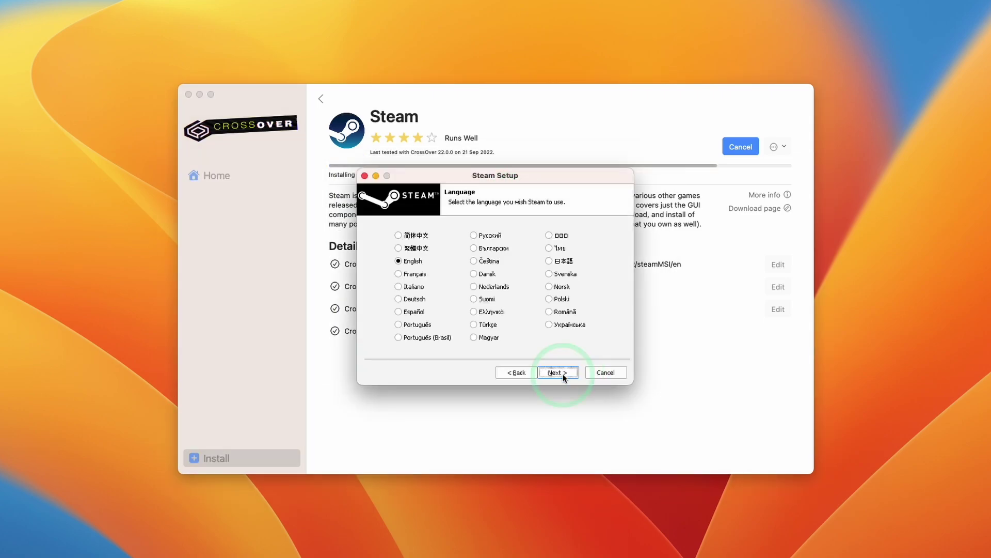
{"action": "left_click", "coordinate": [565, 378]}
{"action": "left_click", "coordinate": [569, 372]}
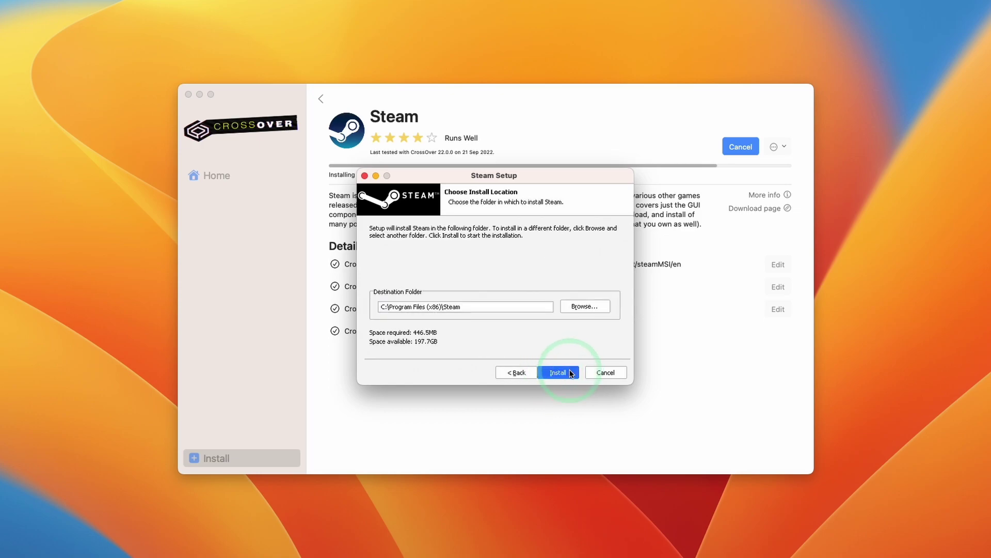
{"action": "left_click", "coordinate": [558, 373]}
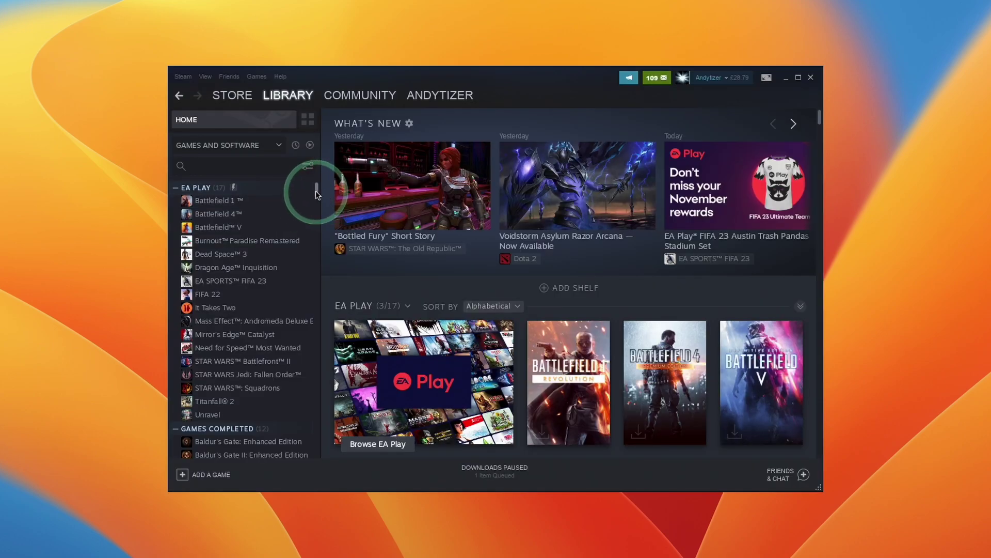
{"action": "scroll", "coordinate": [315, 196], "scroll_direction": "down", "scroll_amount": 5}
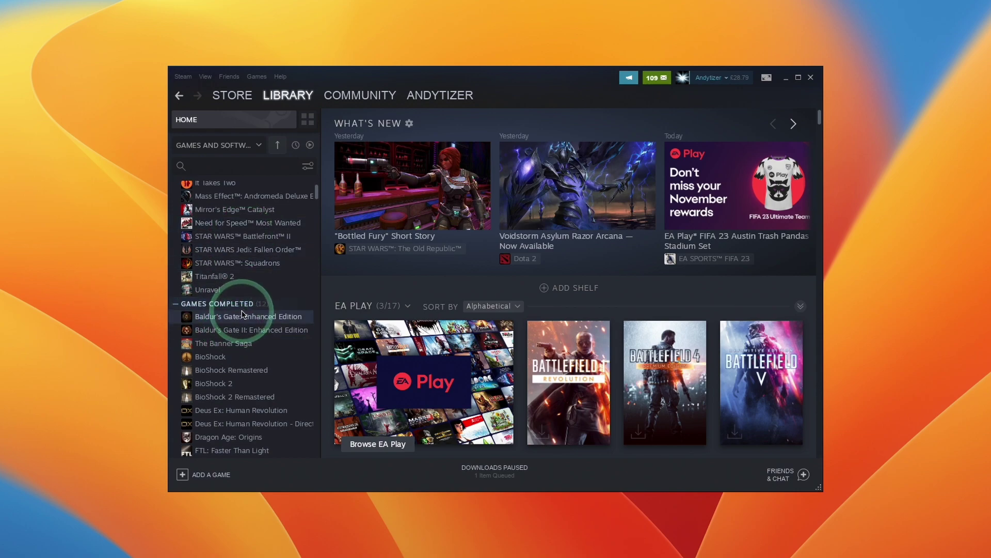
{"action": "scroll", "coordinate": [242, 313], "scroll_direction": "down", "scroll_amount": 3}
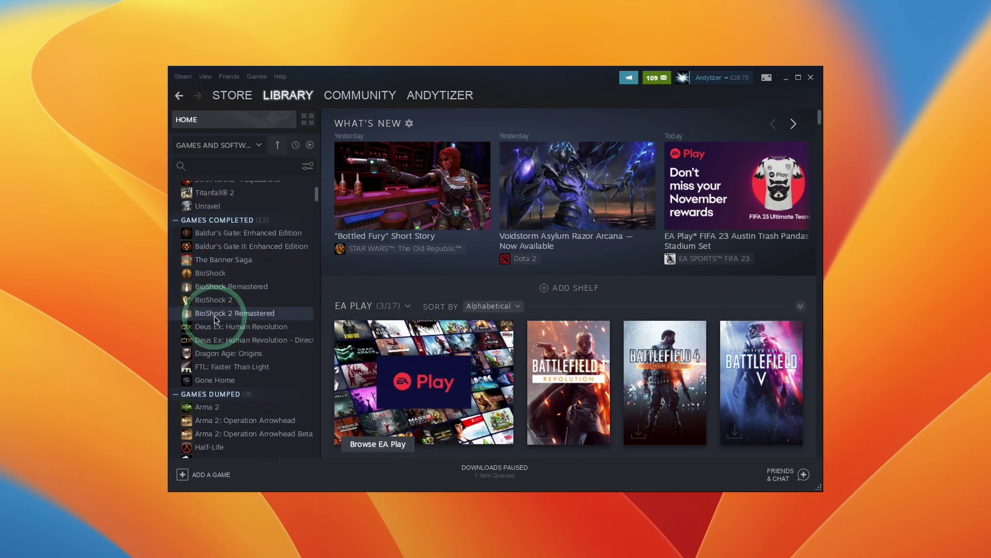
{"action": "scroll", "coordinate": [248, 289], "scroll_direction": "down", "scroll_amount": 3}
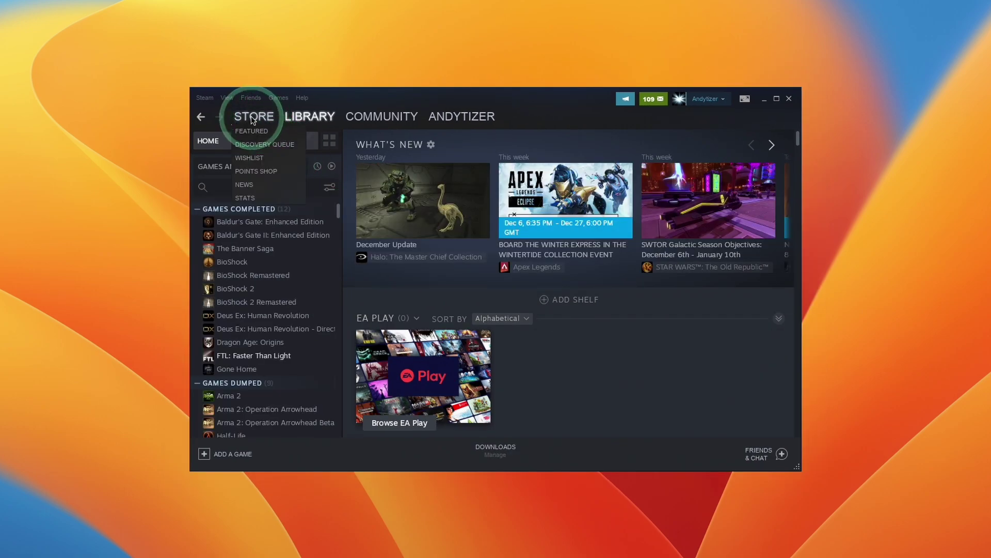
Search the Steam store for 'dwarf fortress' and add Dwarf Fortress at £24.99 to the cart.
{"action": "left_click", "coordinate": [250, 116]}
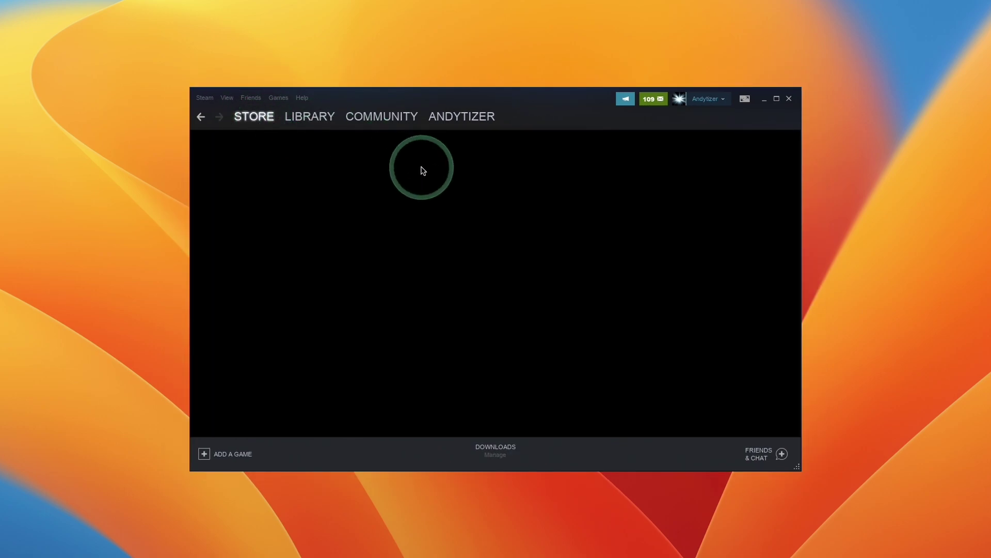
{"action": "left_click", "coordinate": [671, 158]}
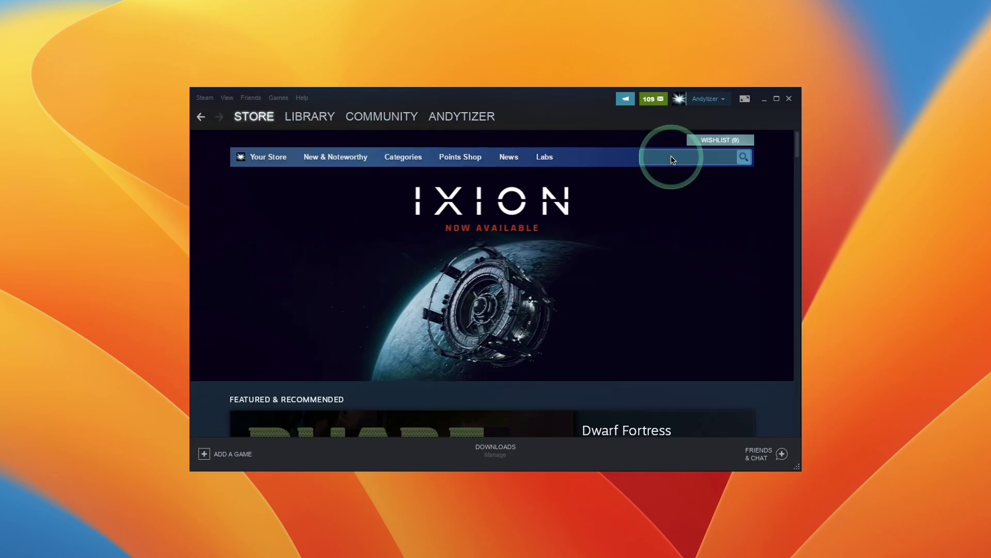
{"action": "type", "text": "dwarf fortress"}
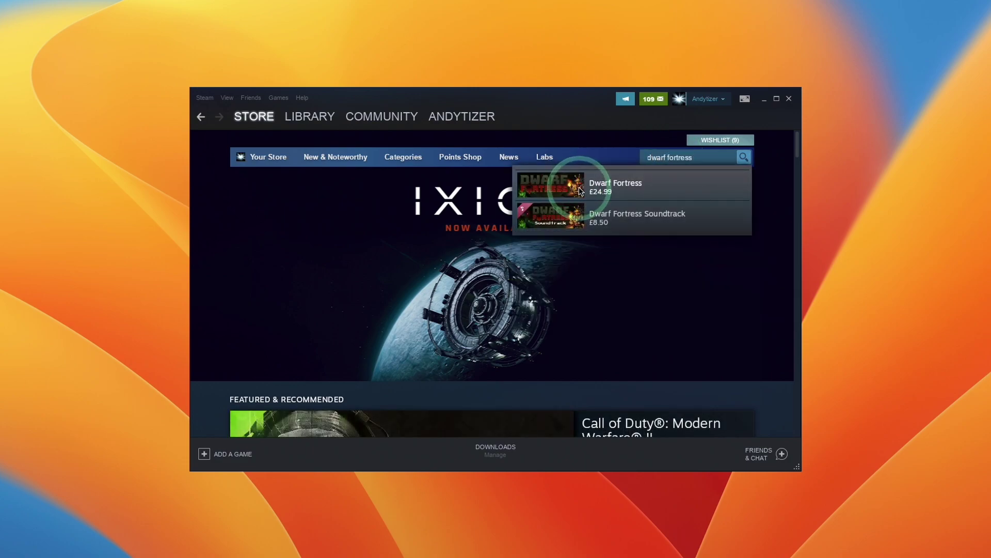
{"action": "left_click", "coordinate": [580, 191]}
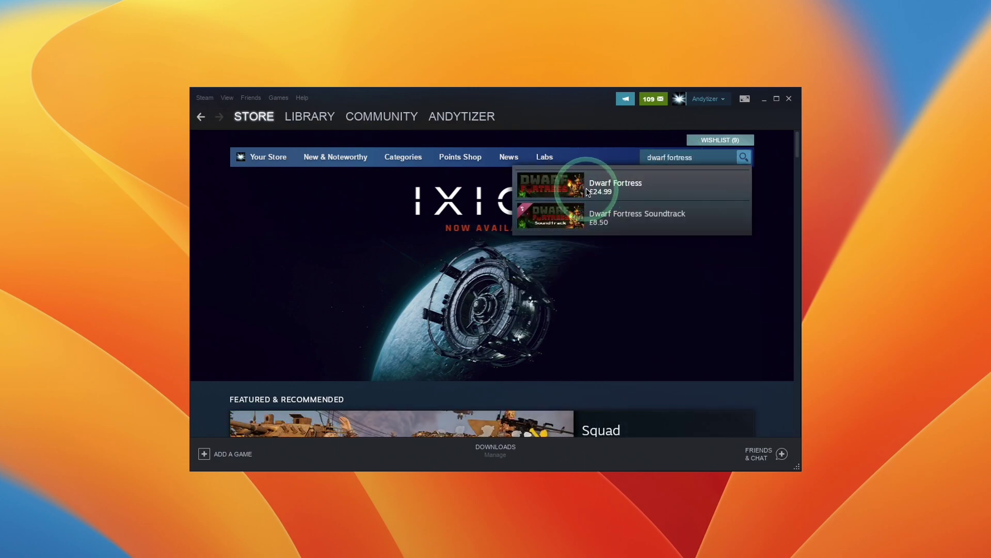
{"action": "left_click", "coordinate": [420, 288]}
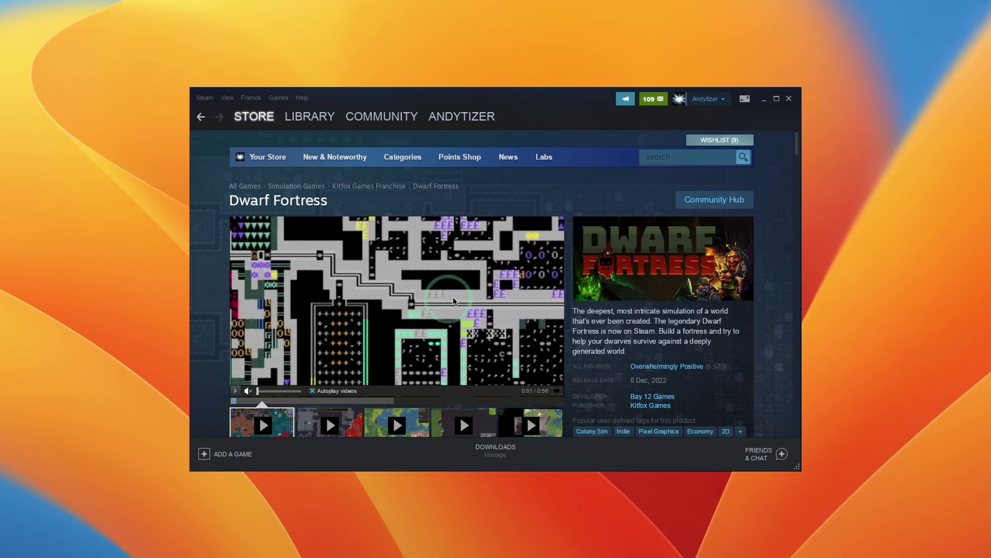
{"action": "scroll", "coordinate": [614, 283], "scroll_direction": "down", "scroll_amount": 3}
{"action": "scroll", "coordinate": [615, 284], "scroll_direction": "down", "scroll_amount": 3}
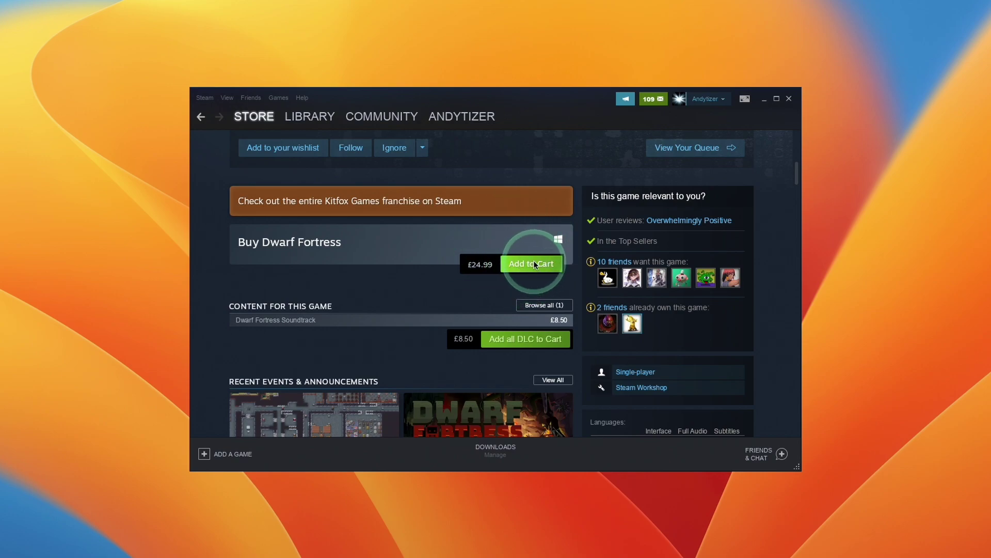
{"action": "left_click", "coordinate": [516, 264]}
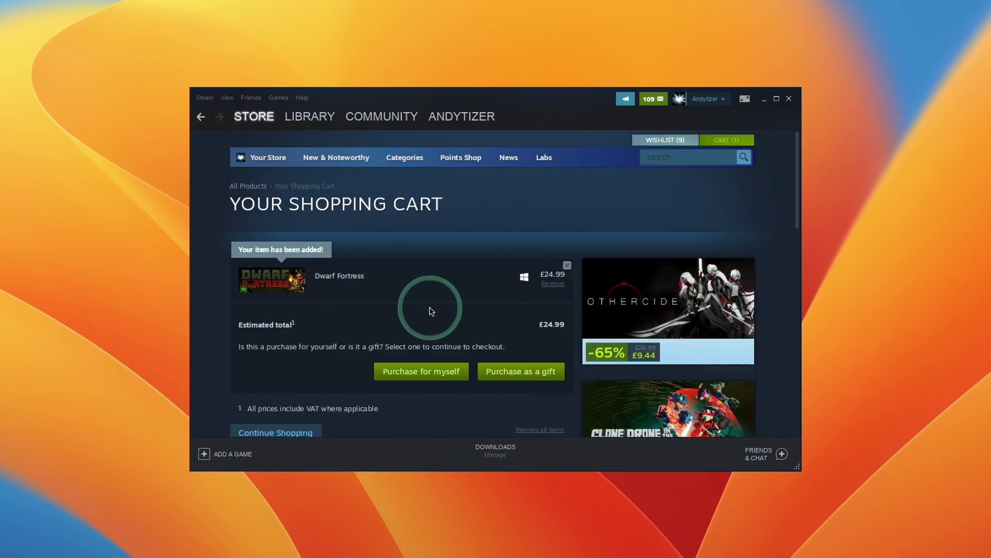
Buy Dwarf Fortress for your own account and open its library page via a 'dwarf' search.
{"action": "left_click", "coordinate": [416, 372]}
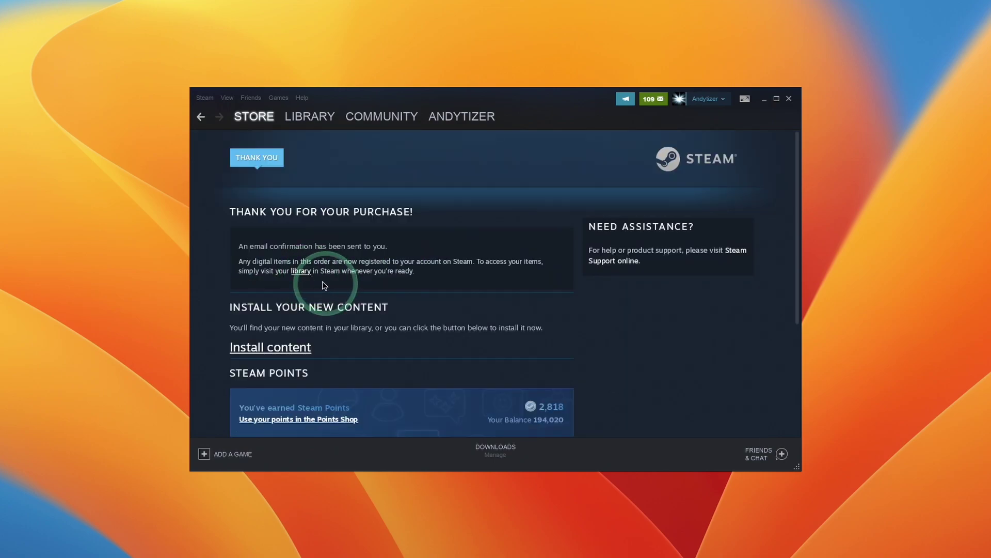
{"action": "left_click", "coordinate": [305, 120]}
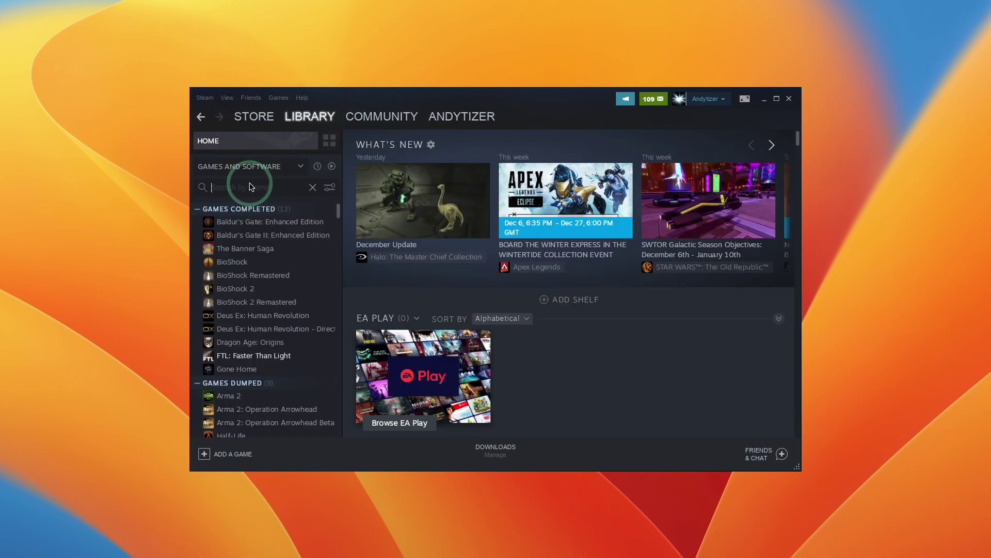
{"action": "left_click", "coordinate": [258, 187]}
{"action": "type", "text": "dwarf"}
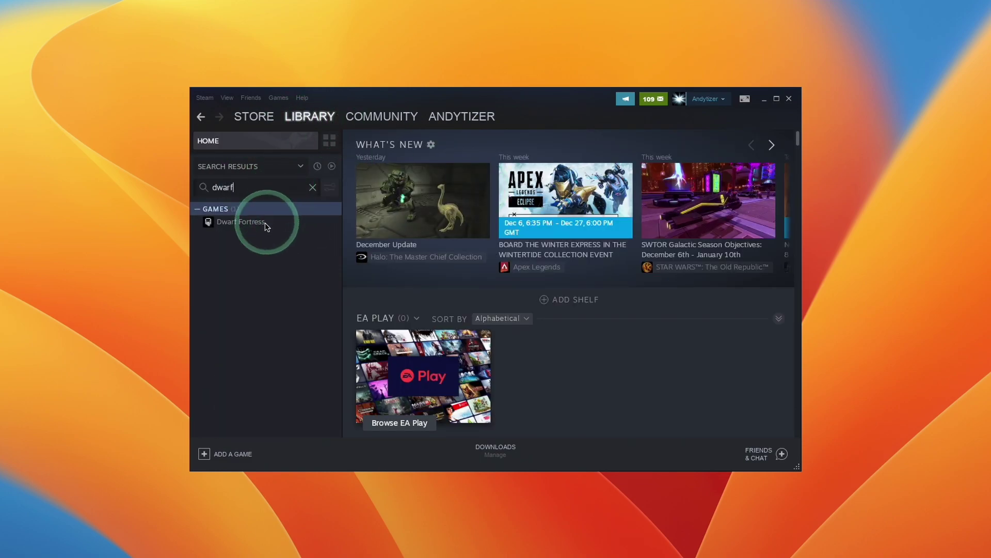
{"action": "left_click", "coordinate": [249, 223]}
Install Dwarf Fortress to the default Steam folder with no desktop or start-menu shortcuts.
{"action": "left_click", "coordinate": [396, 298]}
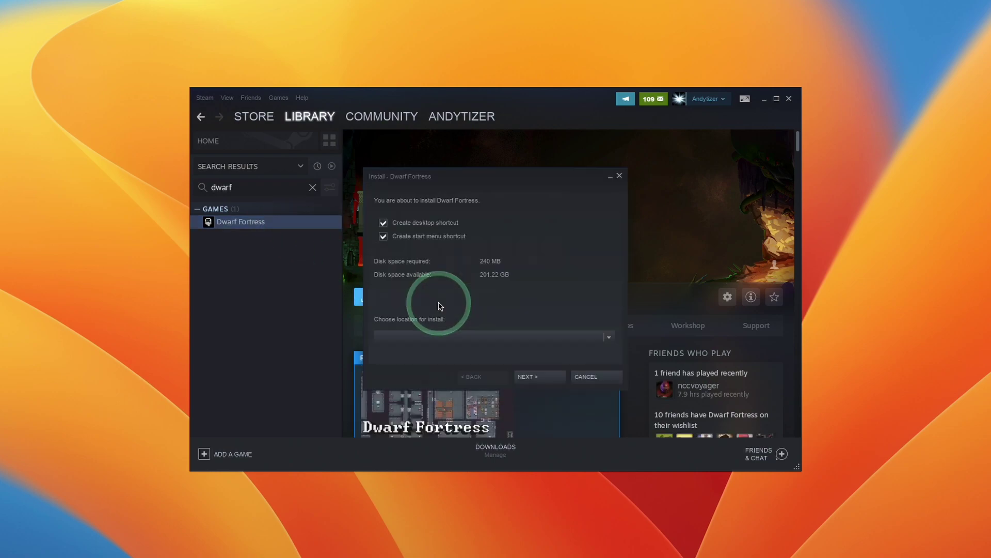
{"action": "left_click", "coordinate": [415, 223]}
{"action": "left_click", "coordinate": [416, 236]}
{"action": "left_click", "coordinate": [609, 338]}
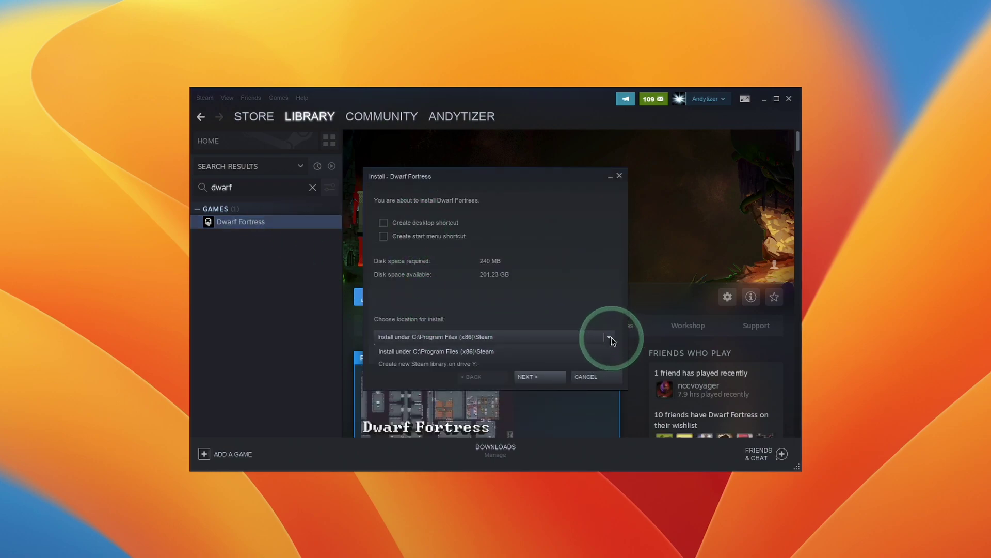
{"action": "left_click", "coordinate": [538, 376]}
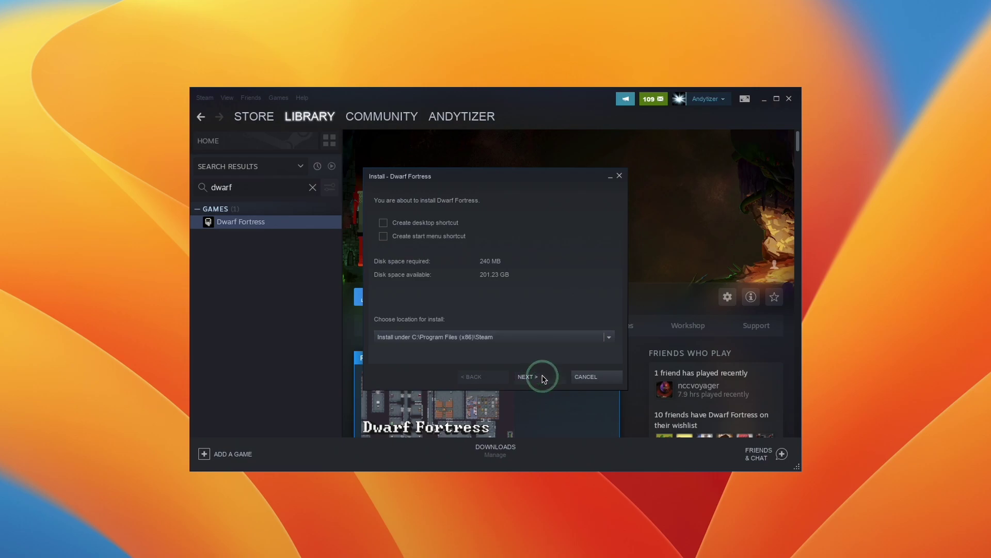
{"action": "left_click", "coordinate": [584, 377]}
{"action": "left_click", "coordinate": [585, 377]}
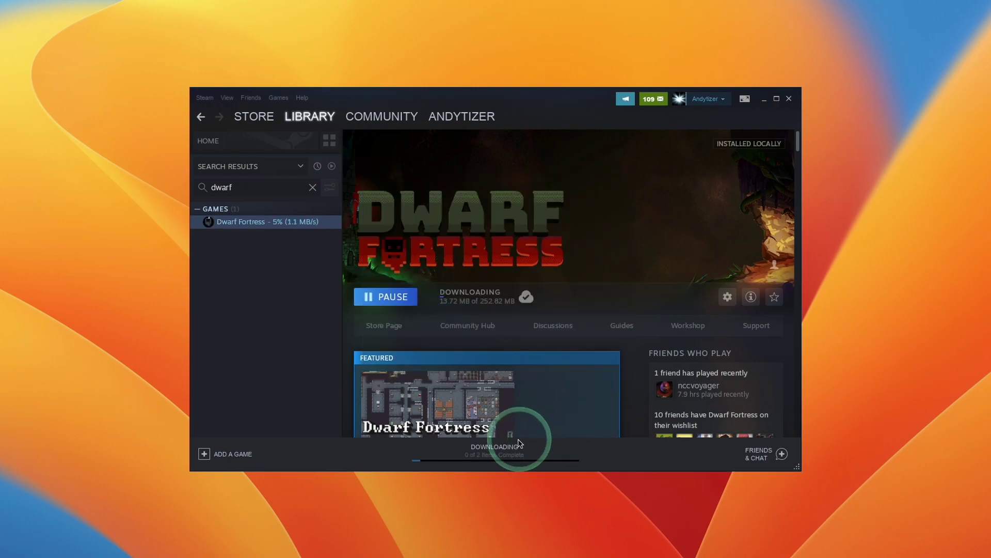
{"action": "left_click", "coordinate": [504, 450]}
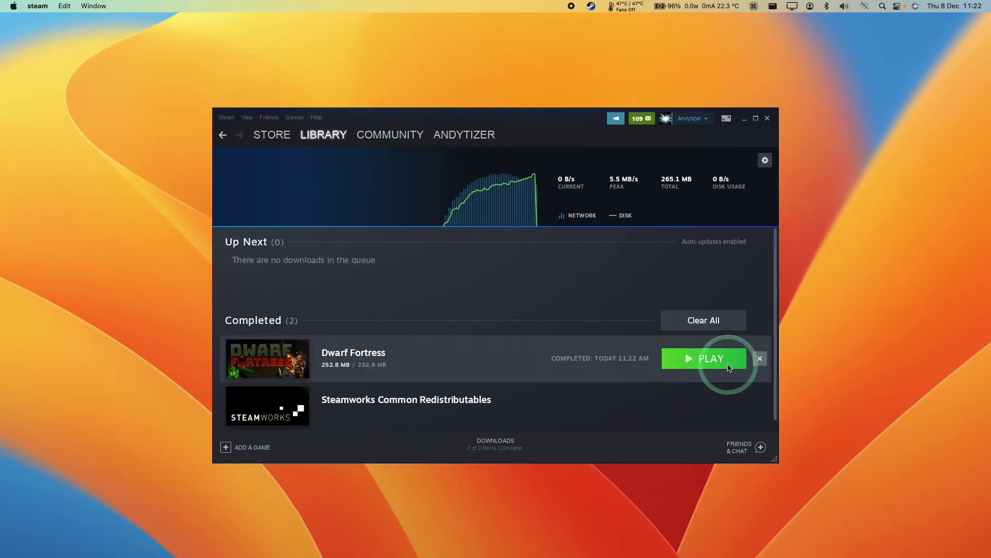
Find Dwarf Fortress in the library with a 'dwarf' search and hit PLAY.
{"action": "left_click", "coordinate": [329, 136]}
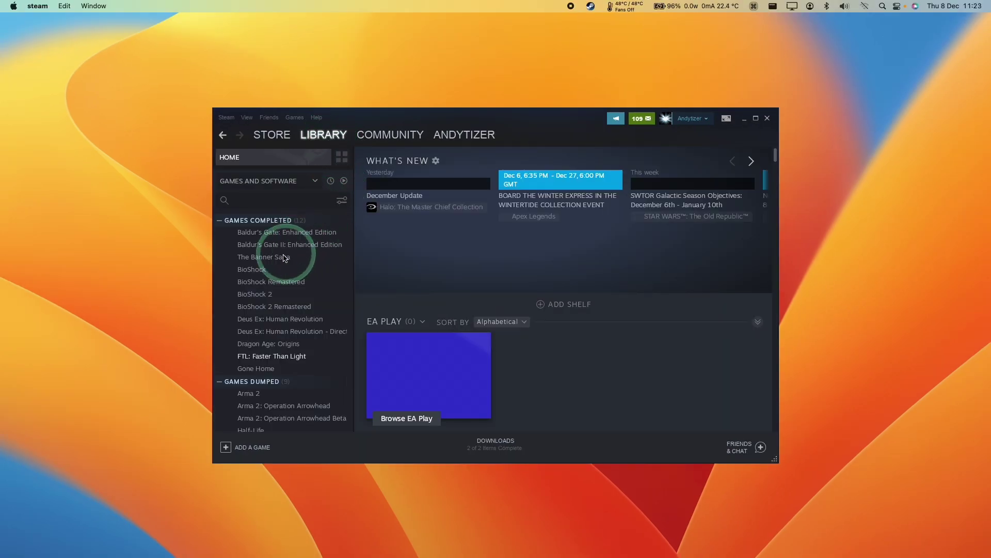
{"action": "left_click", "coordinate": [248, 201]}
{"action": "type", "text": "dwarf"}
{"action": "left_click", "coordinate": [257, 230]}
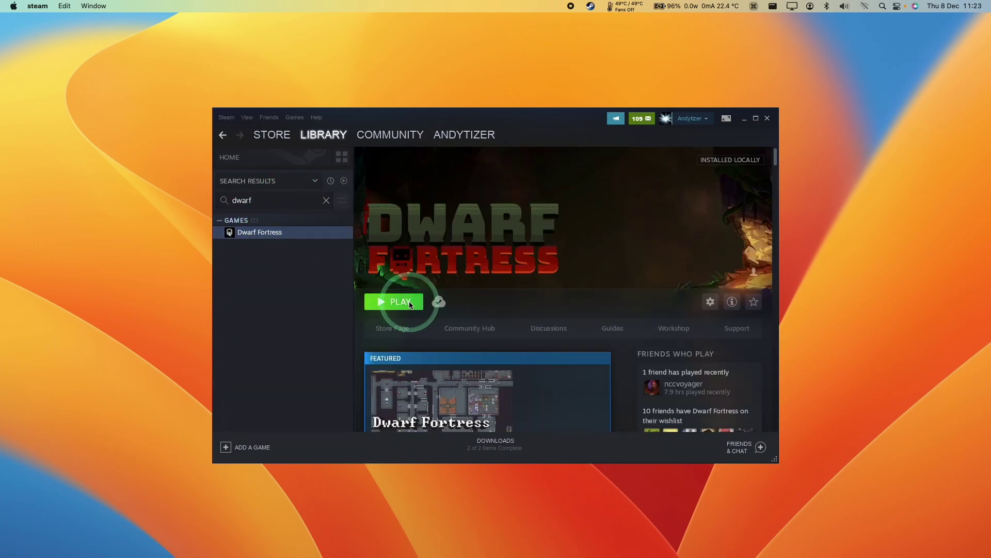
{"action": "left_click", "coordinate": [407, 304]}
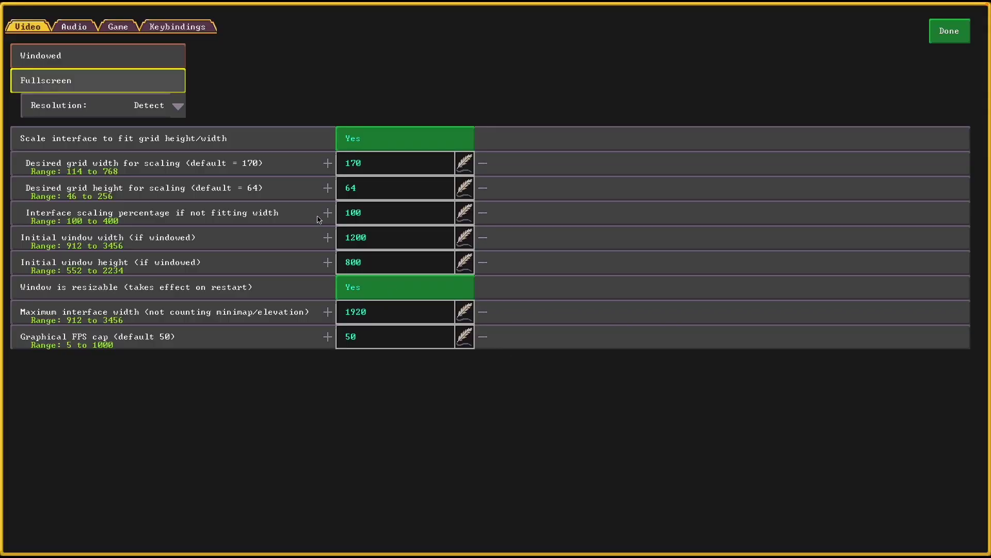
Check the resolution options, then browse the Audio, Game and Keybindings settings tabs.
{"action": "left_click", "coordinate": [173, 109]}
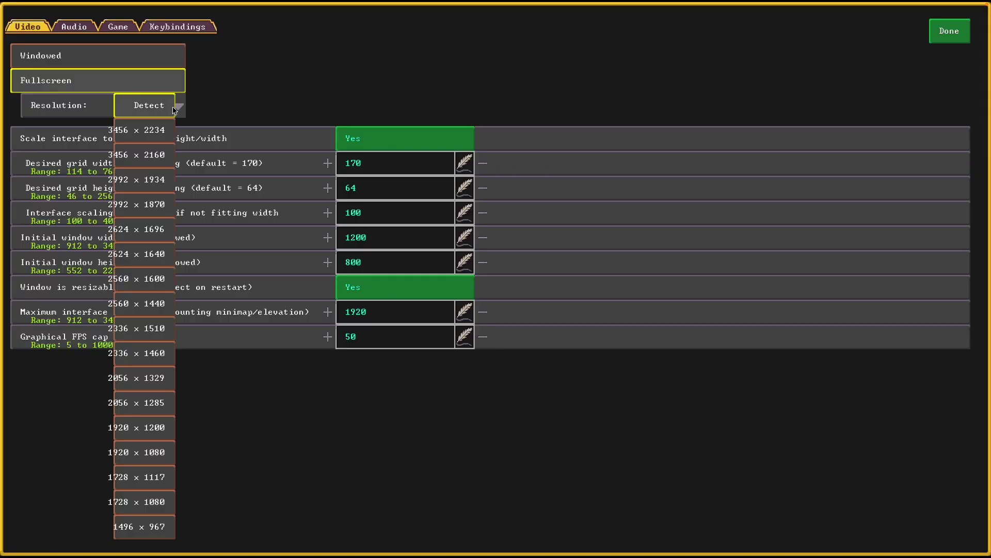
{"action": "left_click", "coordinate": [77, 28]}
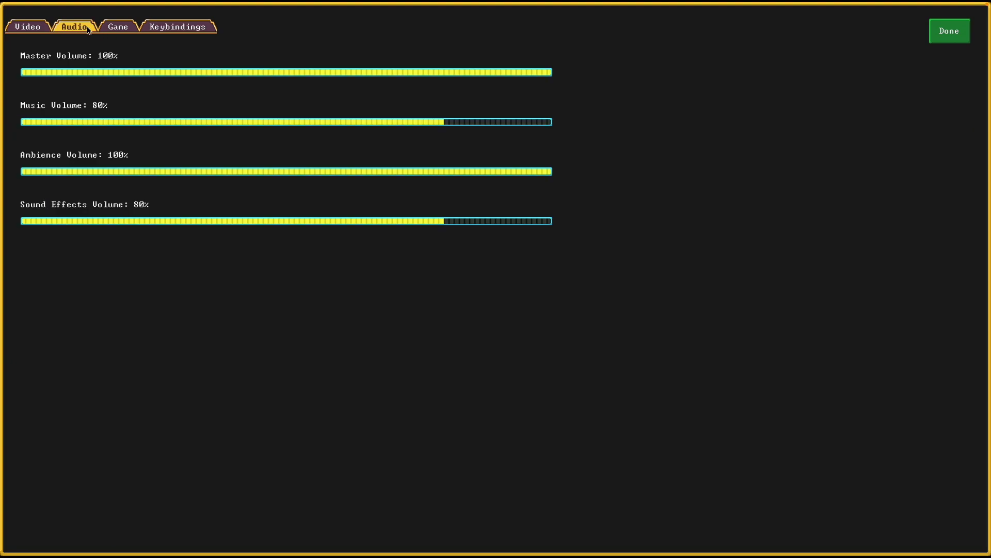
{"action": "left_click", "coordinate": [119, 29]}
{"action": "left_click", "coordinate": [177, 29]}
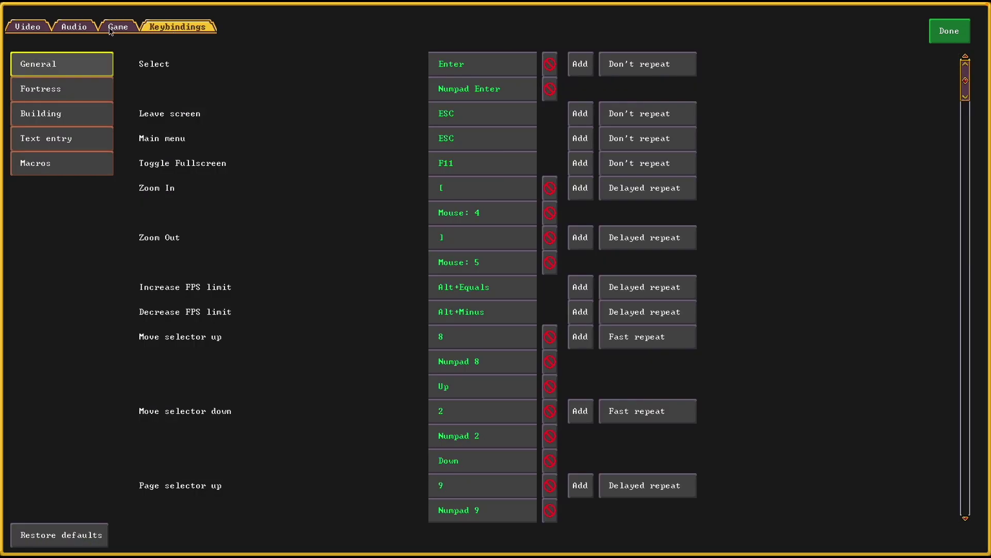
{"action": "left_click", "coordinate": [24, 29]}
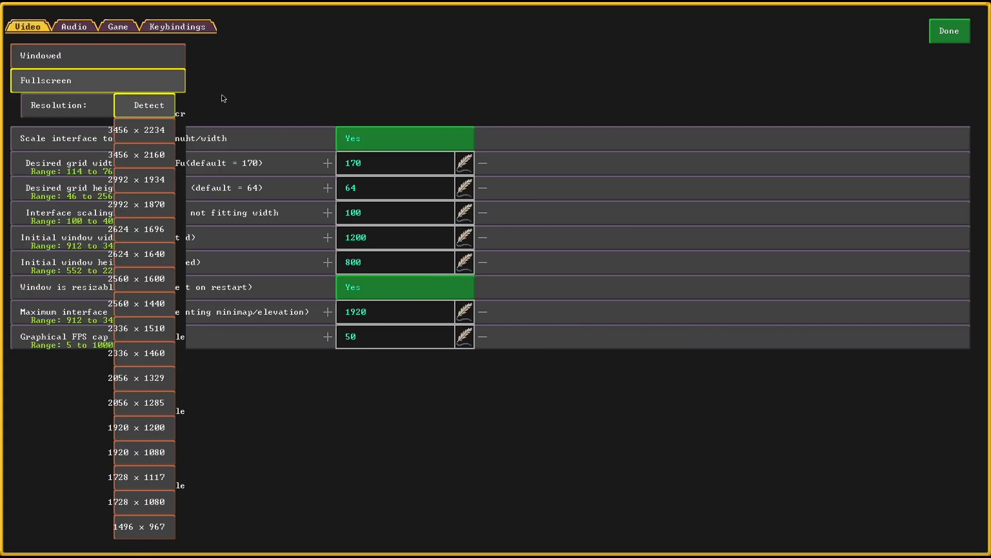
Back on Video, leave resolution on Detect and confirm the settings with Done.
{"action": "scroll", "coordinate": [152, 267], "scroll_direction": "down", "scroll_amount": 8}
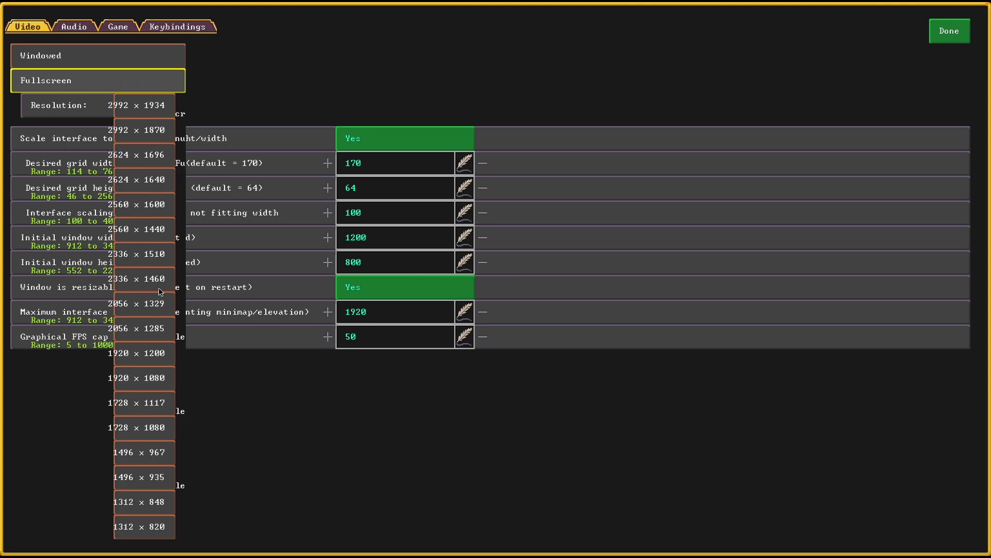
{"action": "scroll", "coordinate": [153, 274], "scroll_direction": "up", "scroll_amount": 6}
{"action": "scroll", "coordinate": [144, 258], "scroll_direction": "down", "scroll_amount": 6}
{"action": "scroll", "coordinate": [133, 264], "scroll_direction": "up", "scroll_amount": 8}
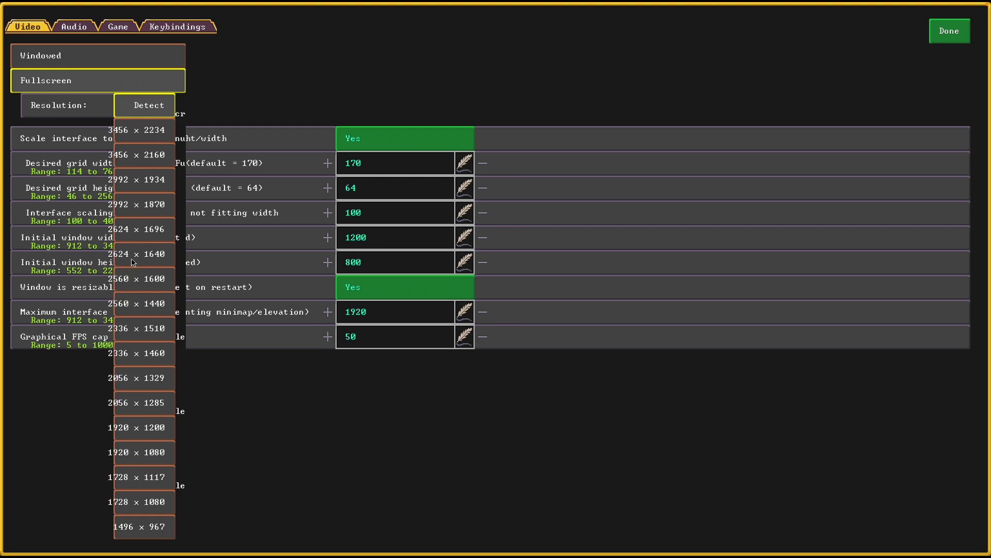
{"action": "left_click", "coordinate": [946, 33]}
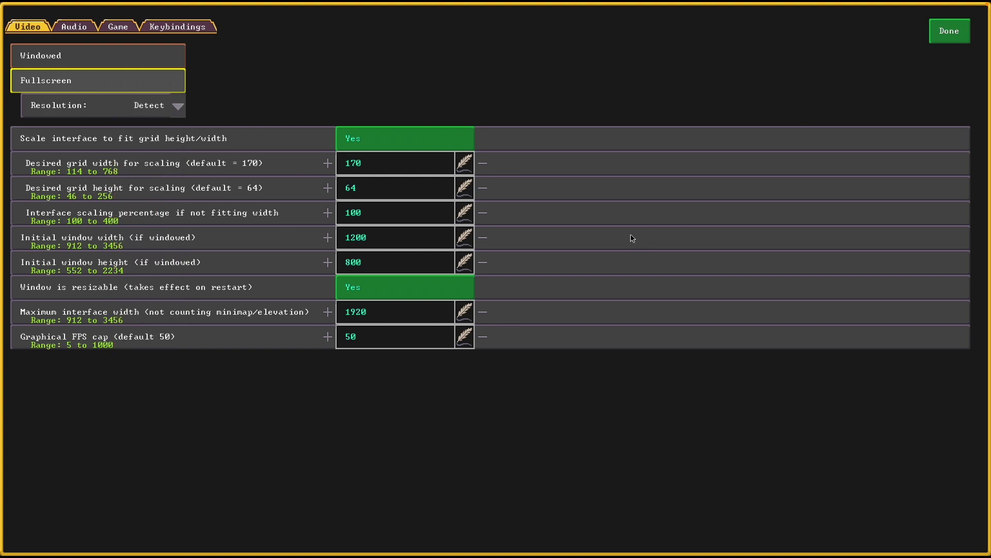
{"action": "left_click", "coordinate": [956, 41]}
Create a new world with default settings: Medium map and 100 years of history.
{"action": "left_click", "coordinate": [499, 304]}
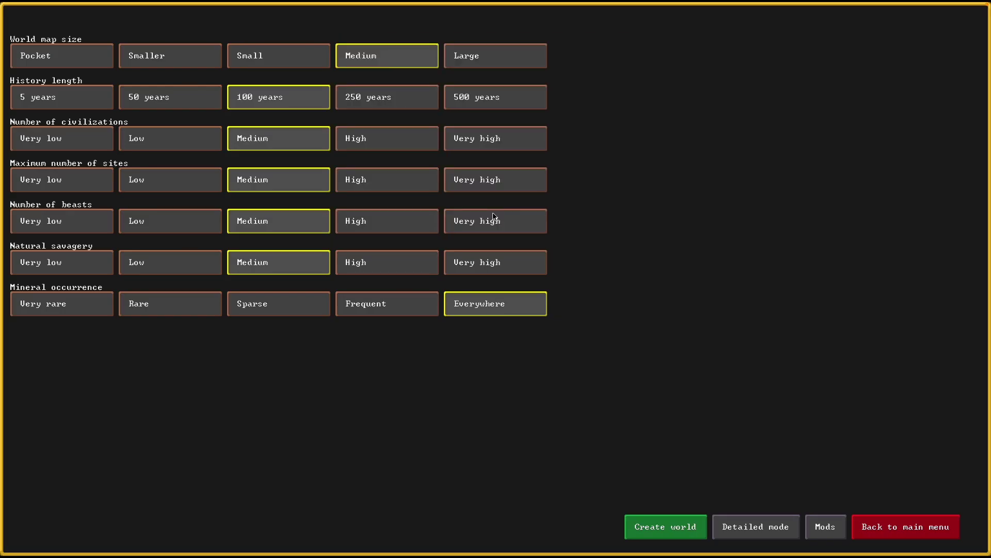
{"action": "left_click", "coordinate": [657, 527]}
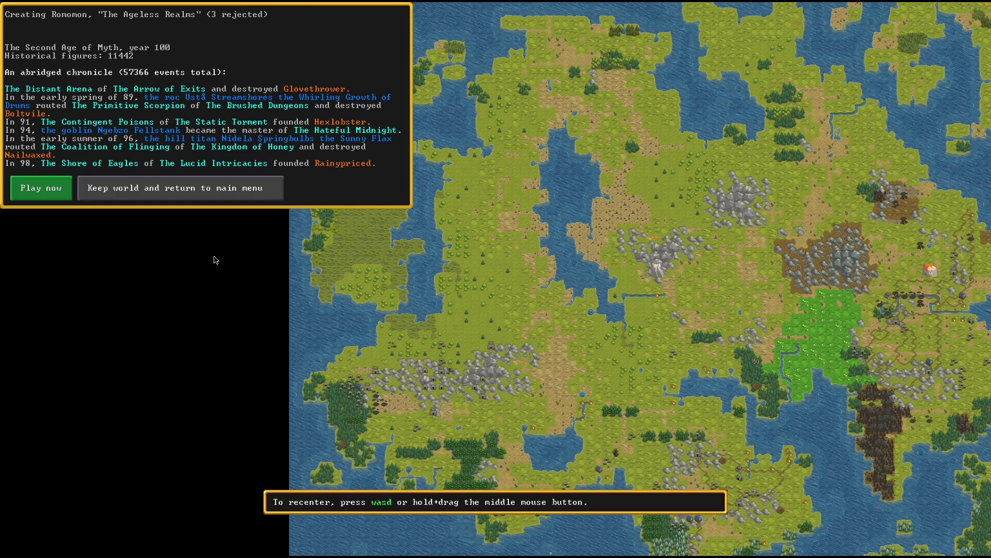
Start a fortress-mode game in the new world with the quick-start tutorial and dismiss the arrival message.
{"action": "left_click", "coordinate": [38, 187]}
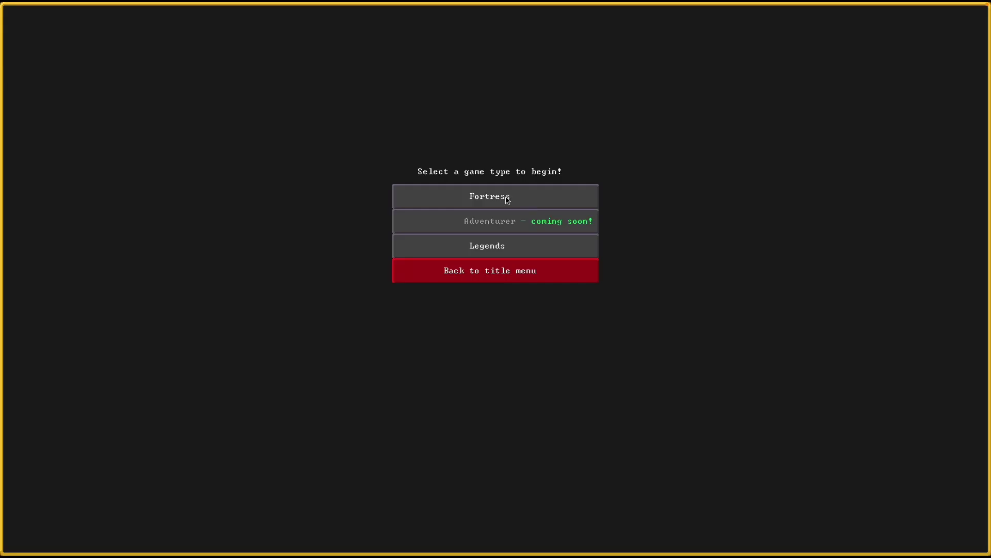
{"action": "left_click", "coordinate": [507, 200]}
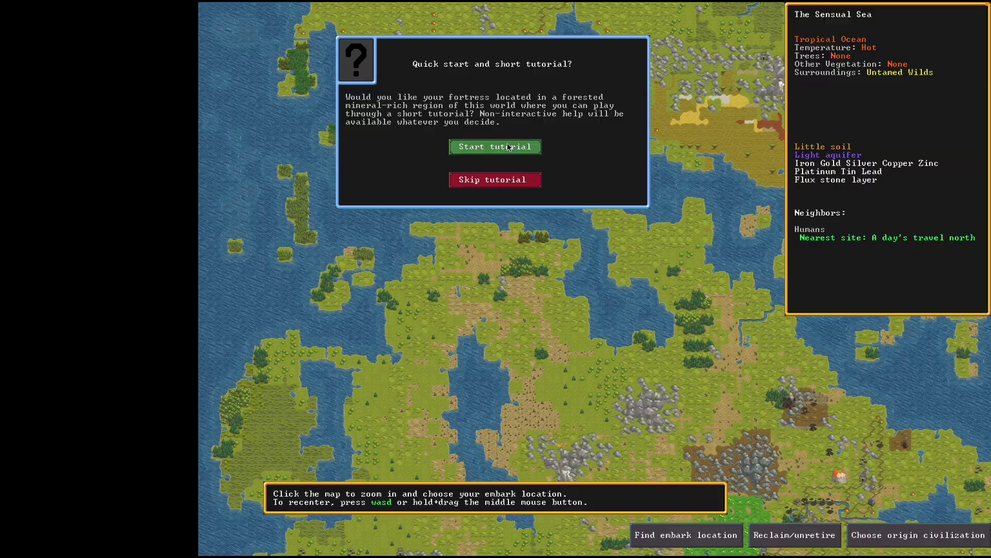
{"action": "left_click", "coordinate": [509, 147]}
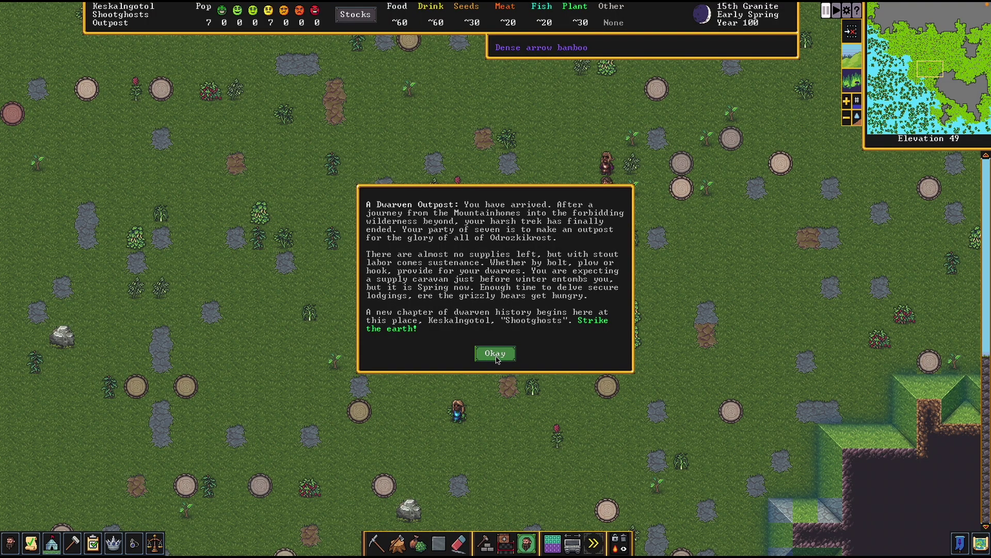
{"action": "left_click", "coordinate": [495, 354]}
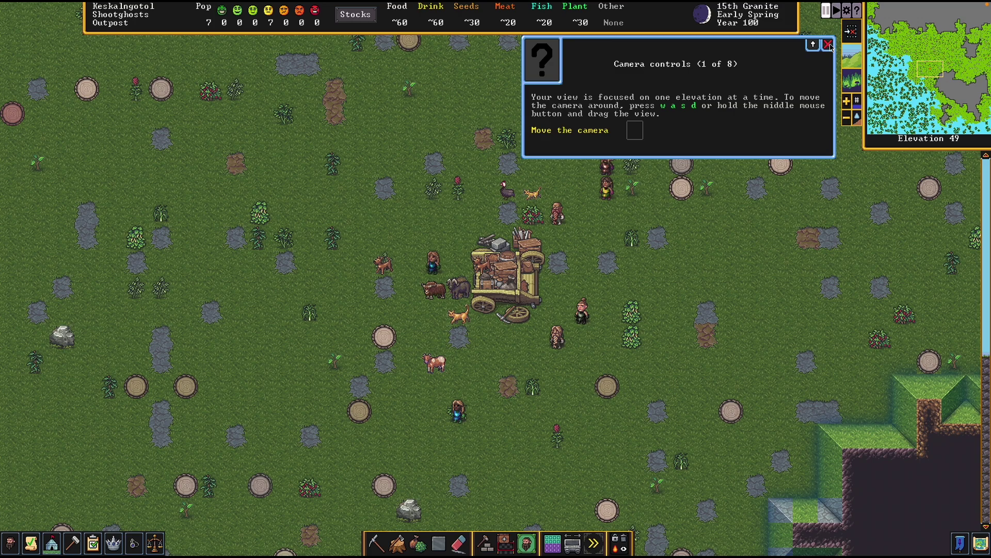
Pan the camera and scroll the view up and down to complete the camera-control tutorial tasks.
{"action": "key", "text": "s"}
{"action": "key", "text": "s"}
{"action": "key", "text": "s"}
{"action": "key", "text": "s"}
{"action": "scroll", "coordinate": [466, 244], "scroll_direction": "up", "scroll_amount": 1}
{"action": "scroll", "coordinate": [467, 244], "scroll_direction": "down", "scroll_amount": 1}
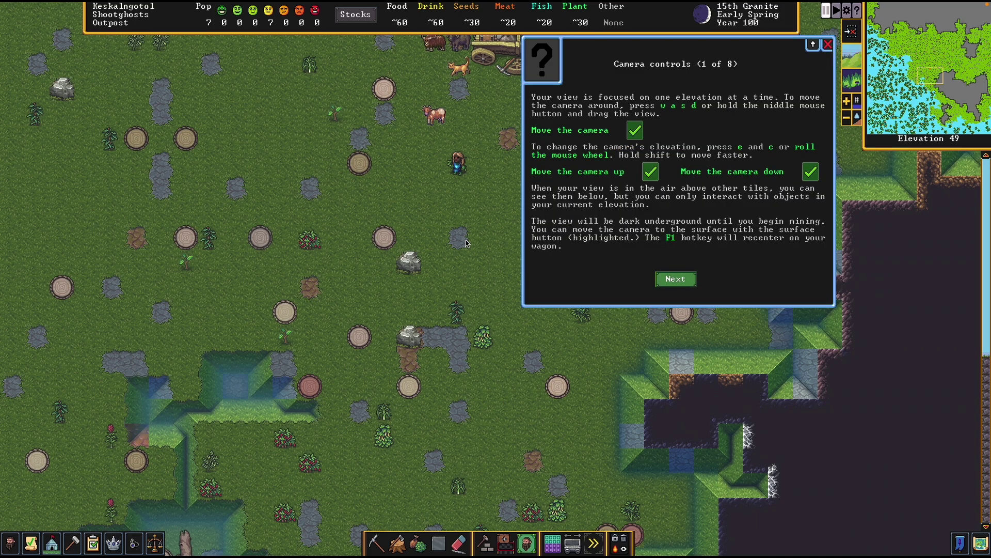